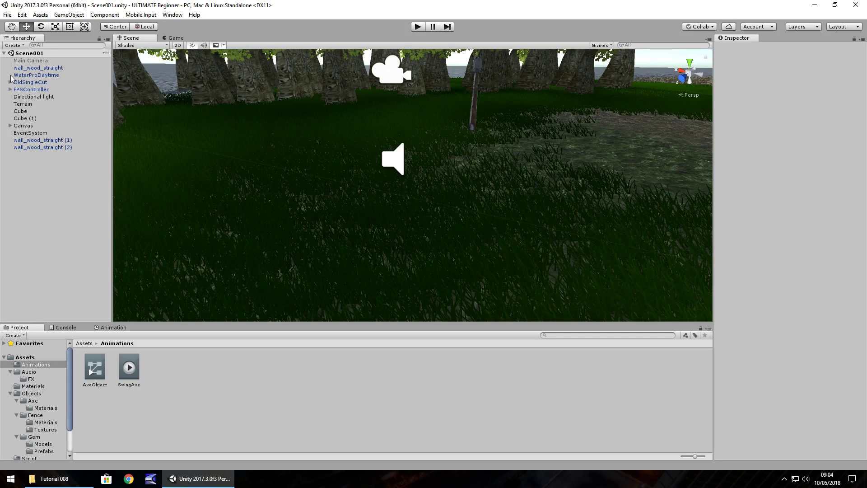
Expand FPSController > FirstPersonCharacter and select AxeObject.
click(10, 90)
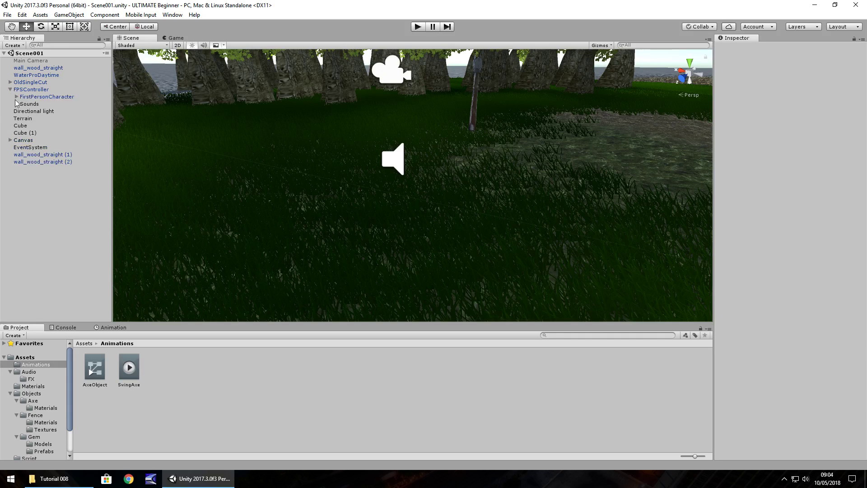
click(15, 96)
click(33, 113)
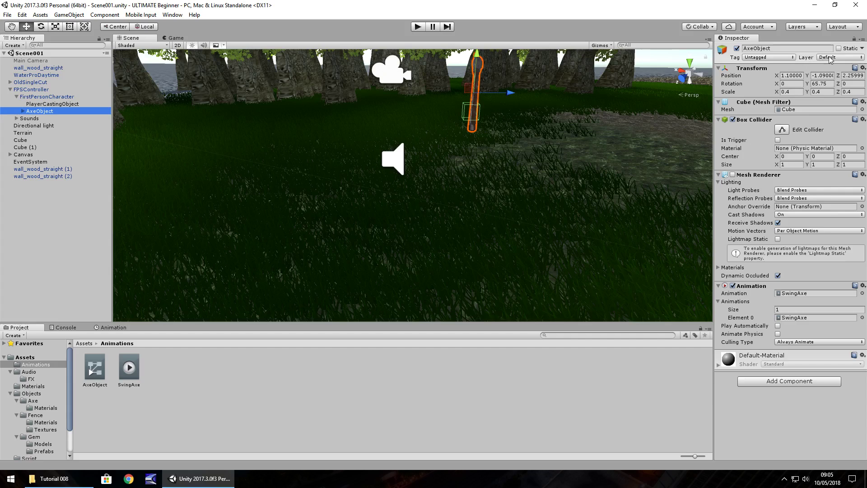
Add a new user layer named Weapons in User Layer 10.
click(861, 60)
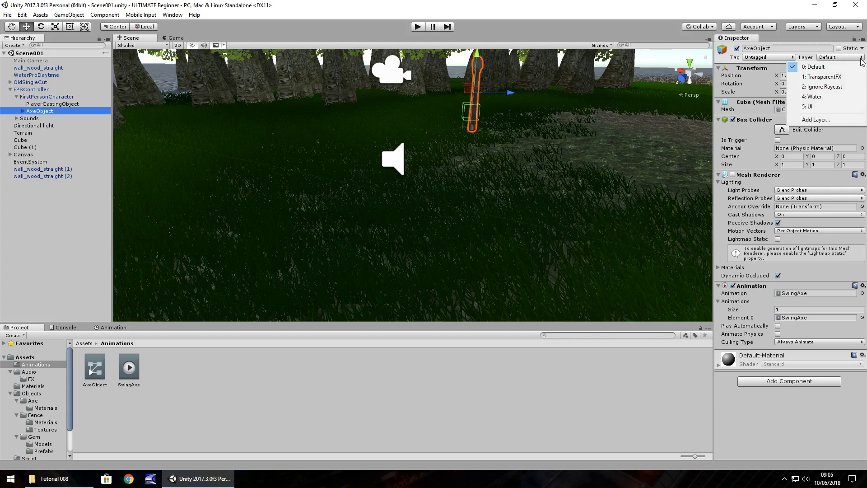
click(814, 119)
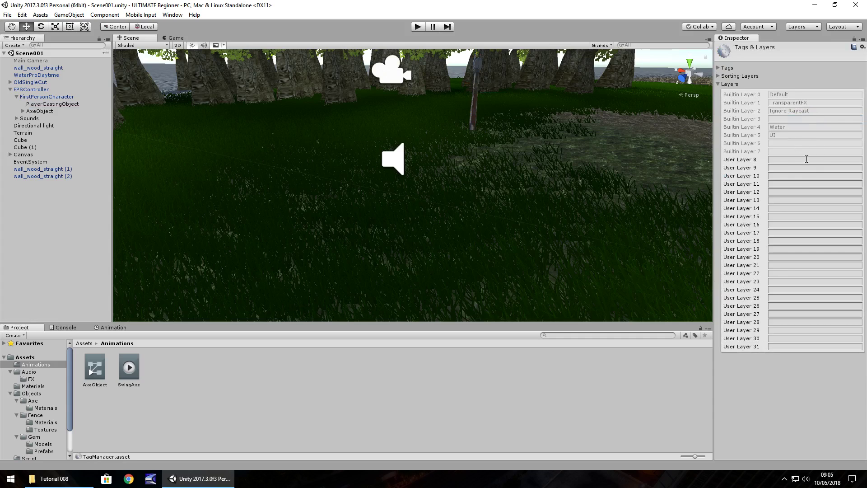
click(787, 176)
text(Weapons)
key(Return)
click(513, 129)
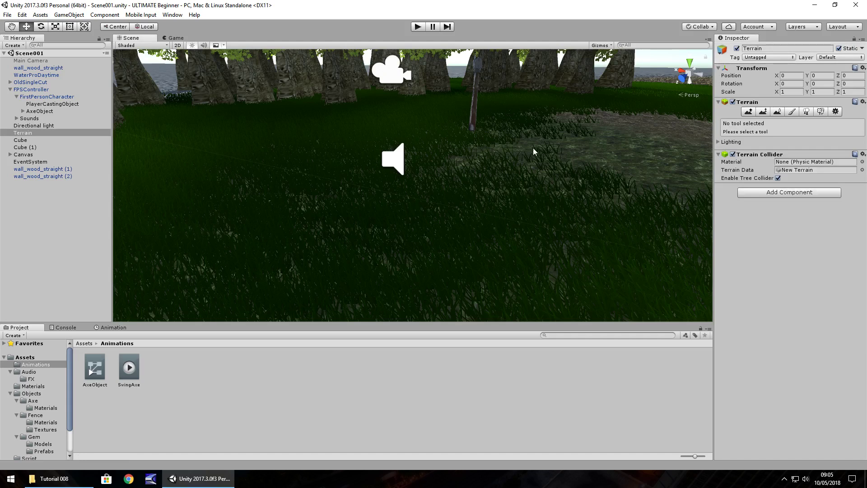
Put AxeObject and all of its children on the 10: Weapons layer.
click(39, 112)
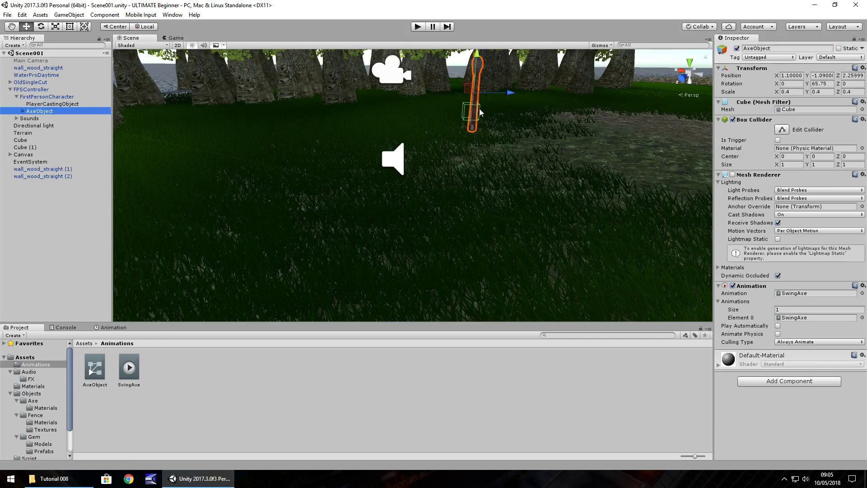
click(848, 58)
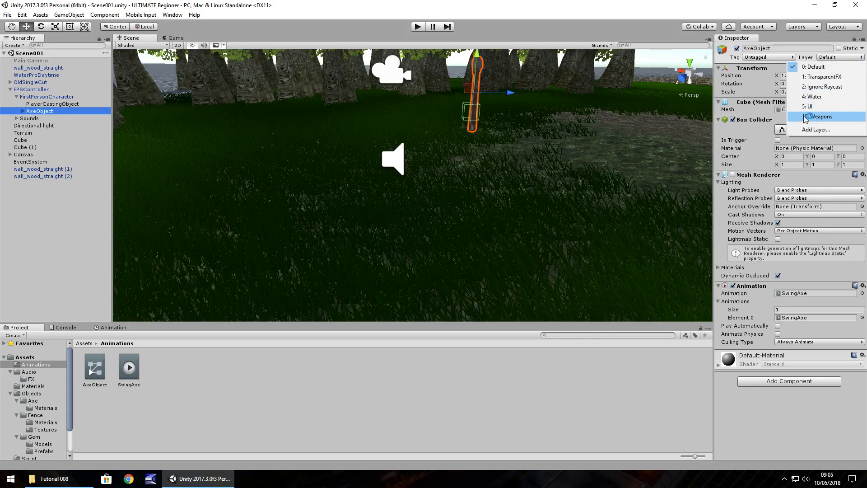
click(832, 117)
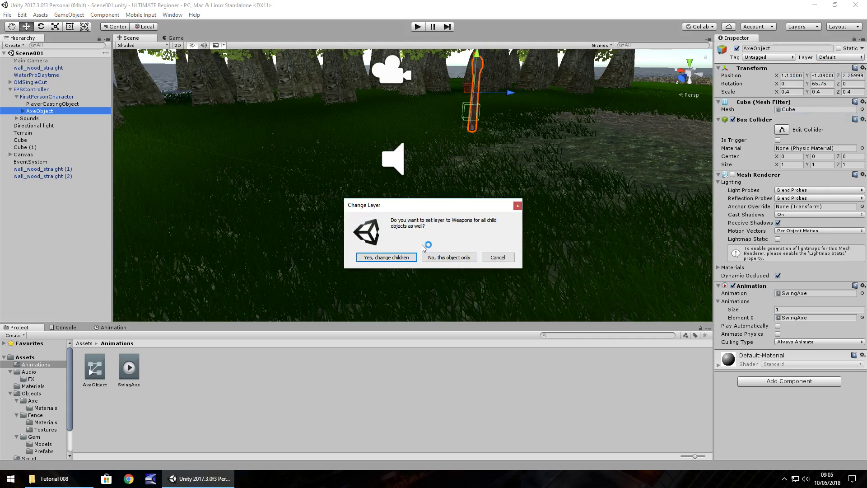
click(382, 258)
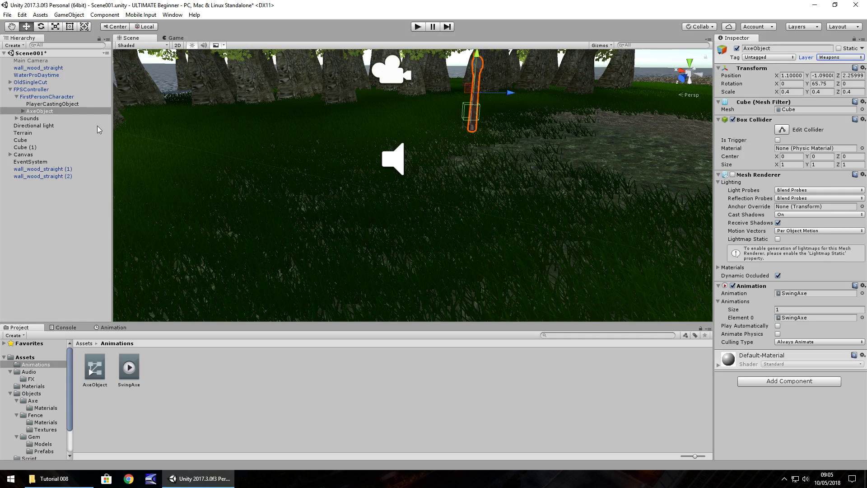
Untick Weapons in the FirstPersonCharacter camera's Culling Mask.
click(47, 97)
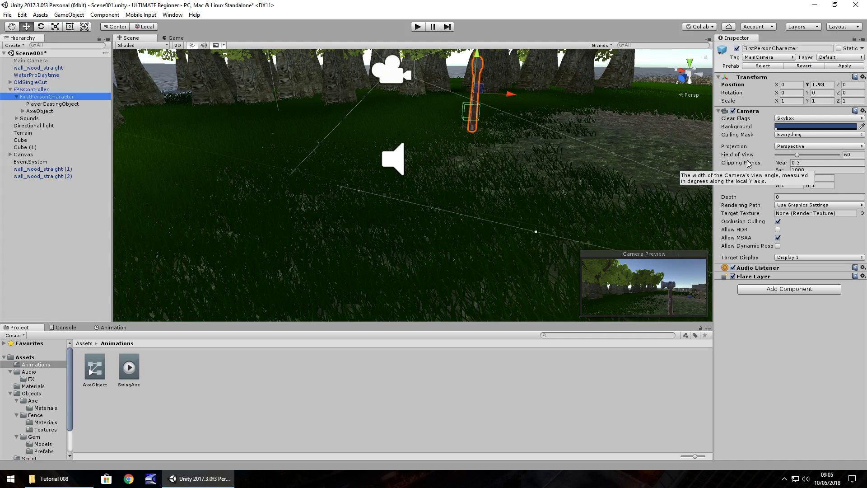
click(824, 135)
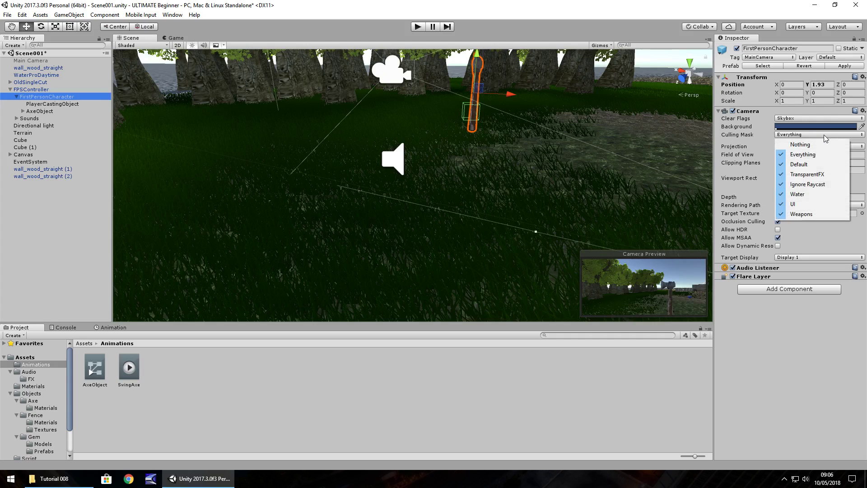
click(803, 213)
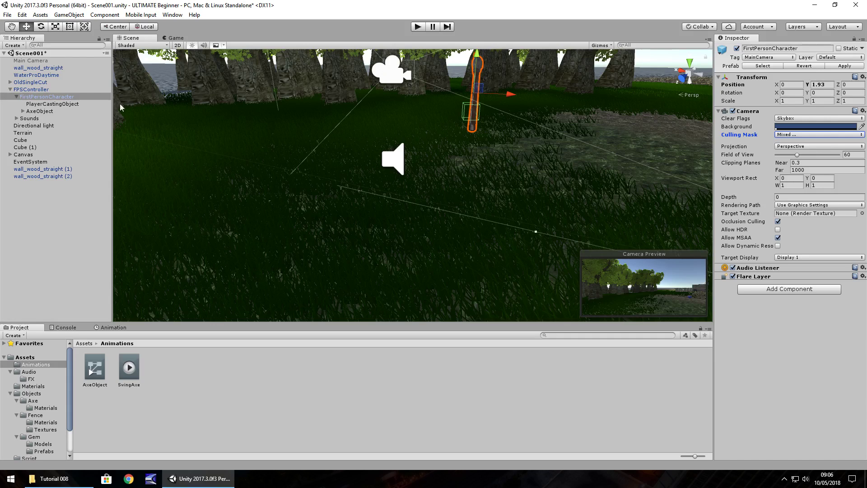
Add a new Camera under FirstPersonCharacter with Clear Flags set to Depth only.
right_click(49, 96)
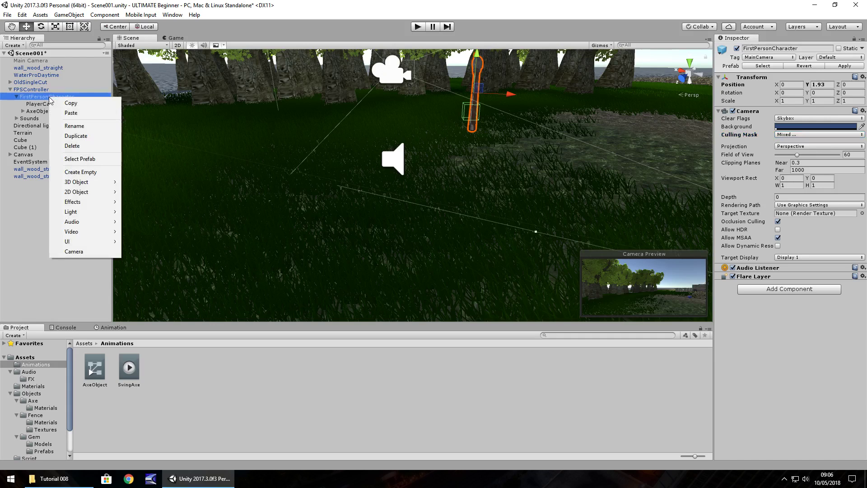
click(74, 252)
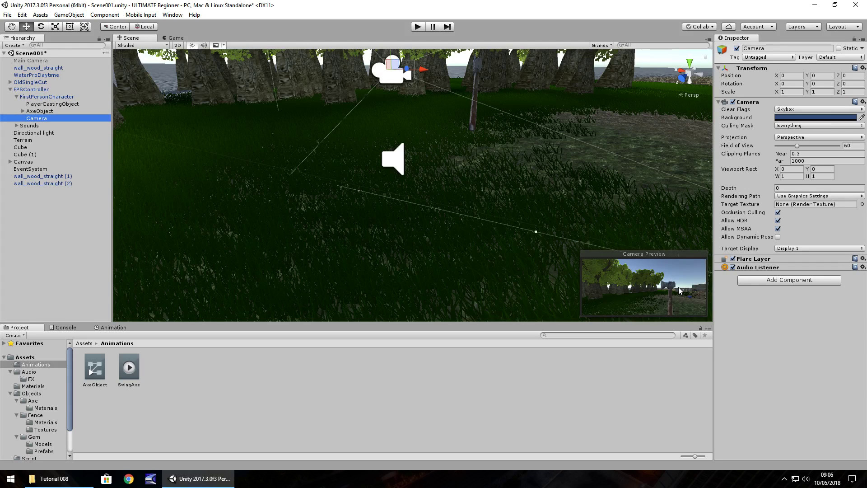
click(806, 109)
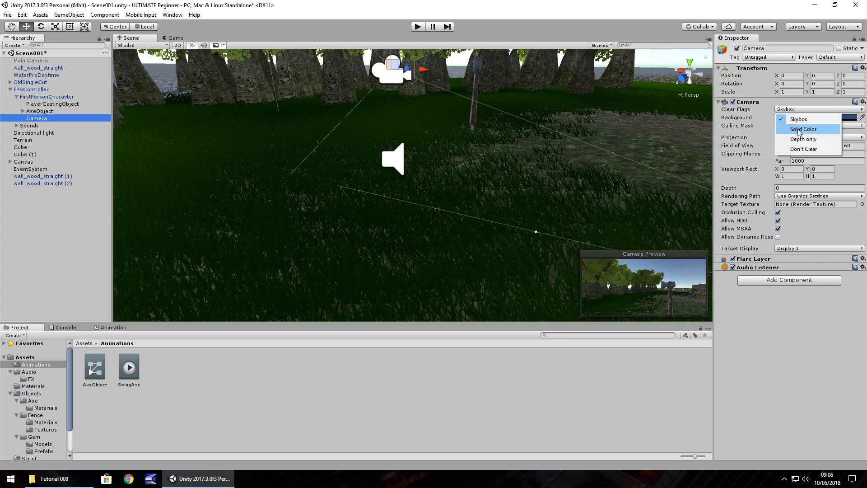
click(808, 140)
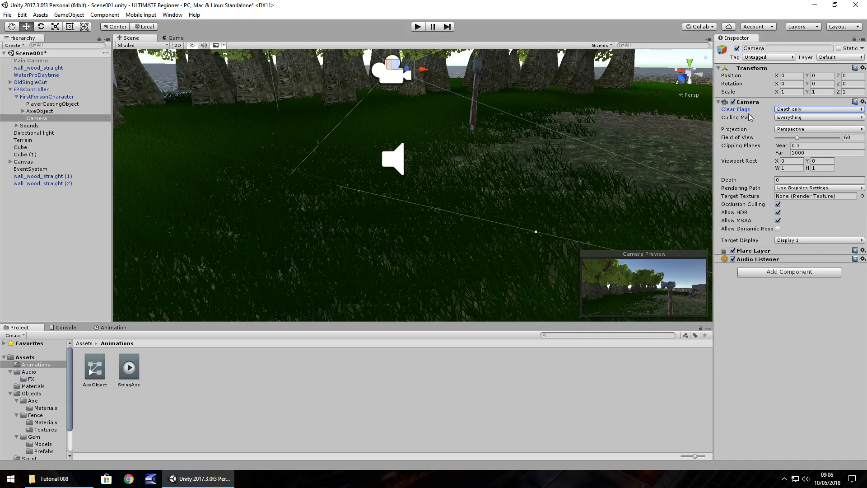
Set the new camera's Culling Mask to Nothing, then tick only Weapons.
click(803, 118)
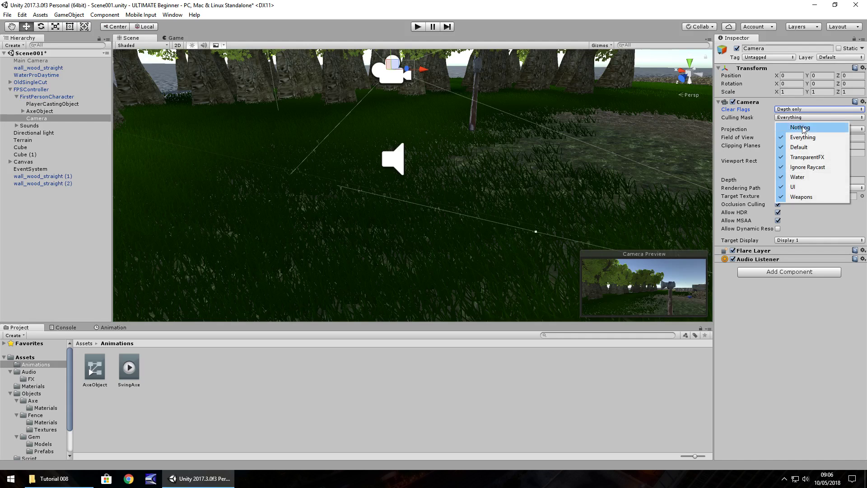
click(803, 127)
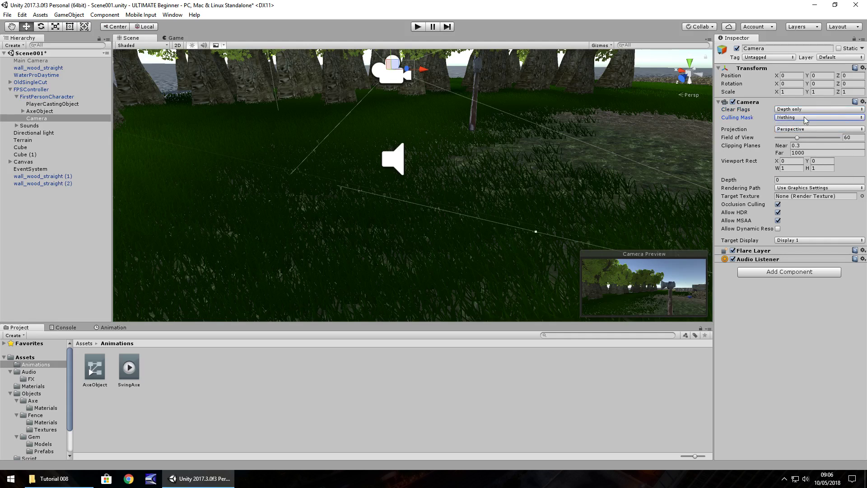
click(805, 118)
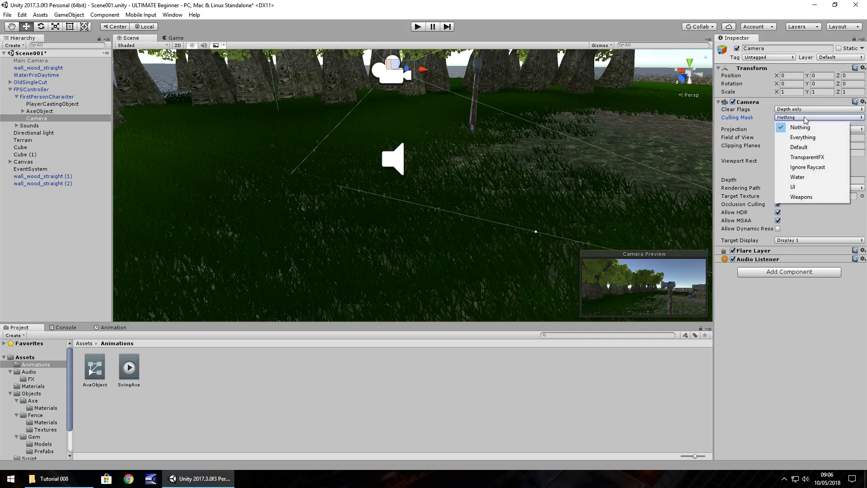
click(806, 197)
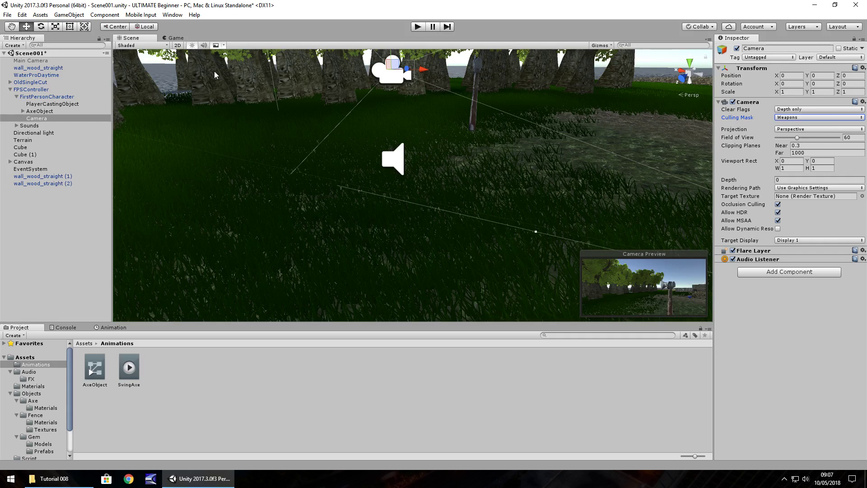
Switch the Inspector to Debug, set the camera's Depth to 80, and enter Play mode.
click(862, 39)
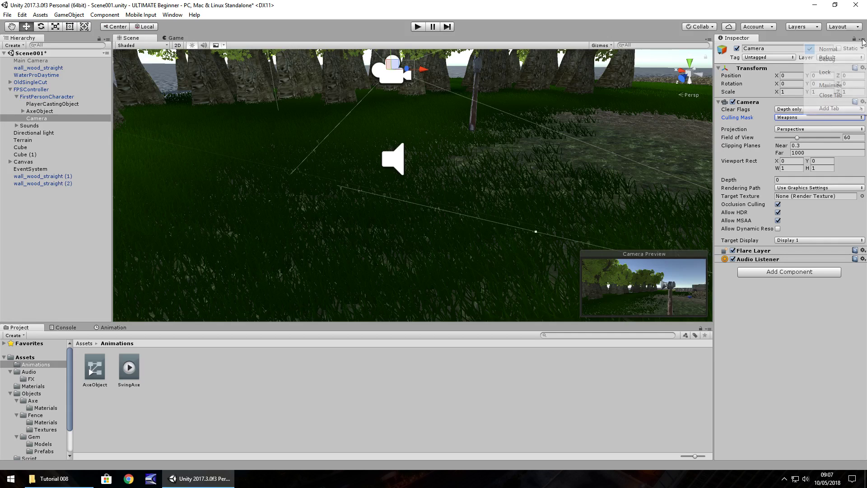
click(835, 60)
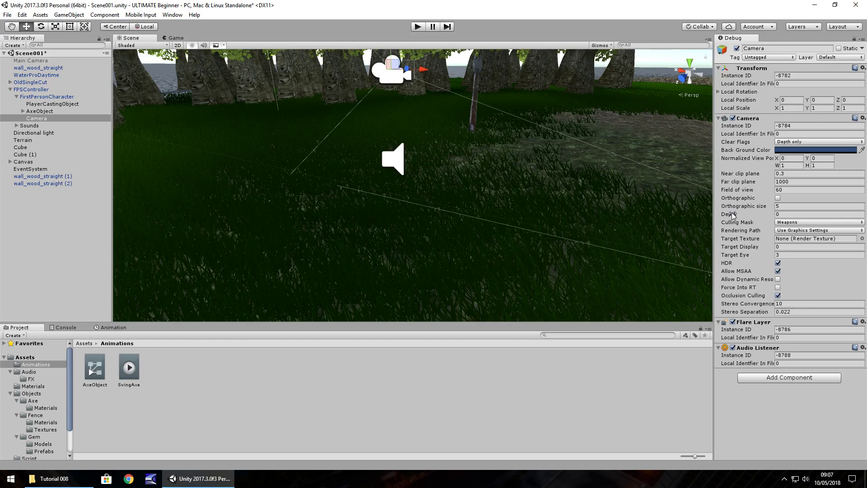
mouse_move(732, 215)
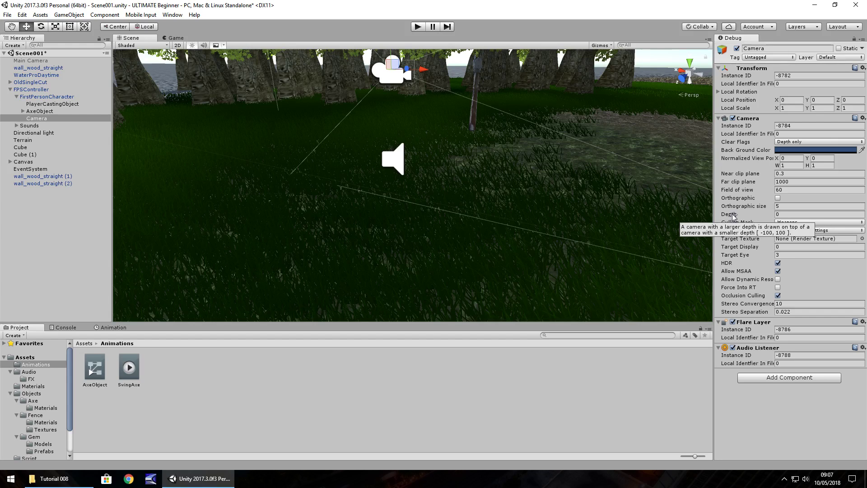
click(784, 213)
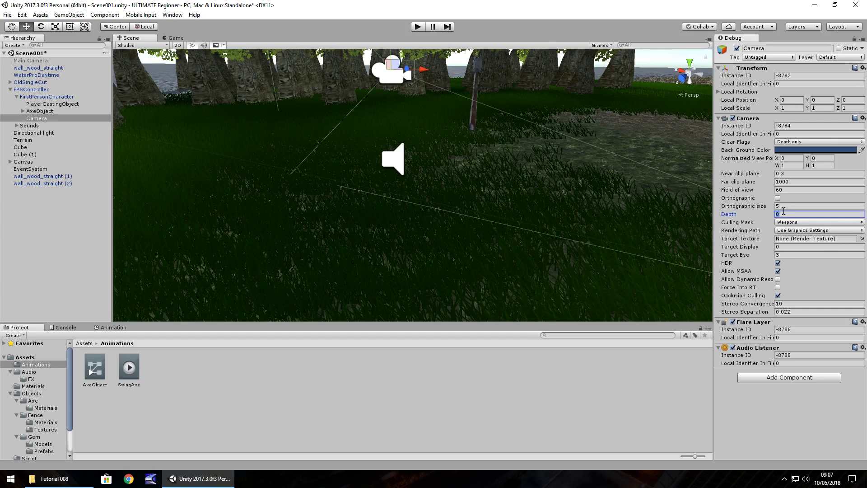
text(80)
click(418, 27)
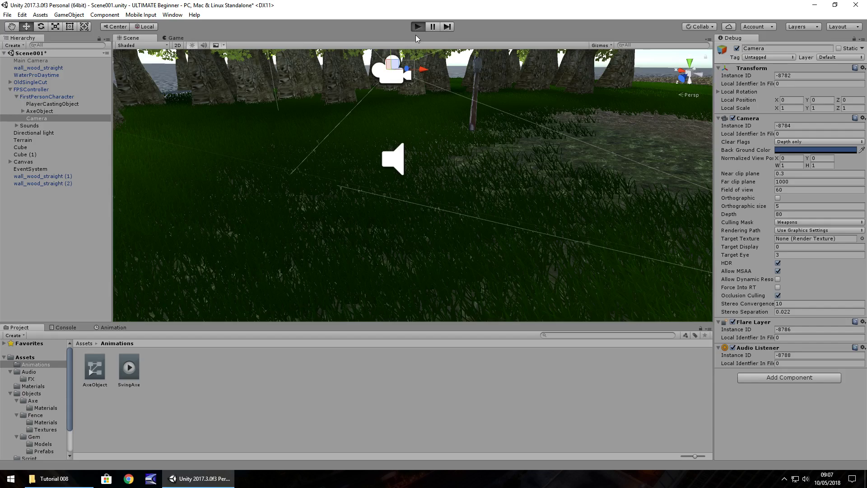
Walk forward in the Game view to check the axe renders, then stop Play mode.
click(417, 26)
key(w)
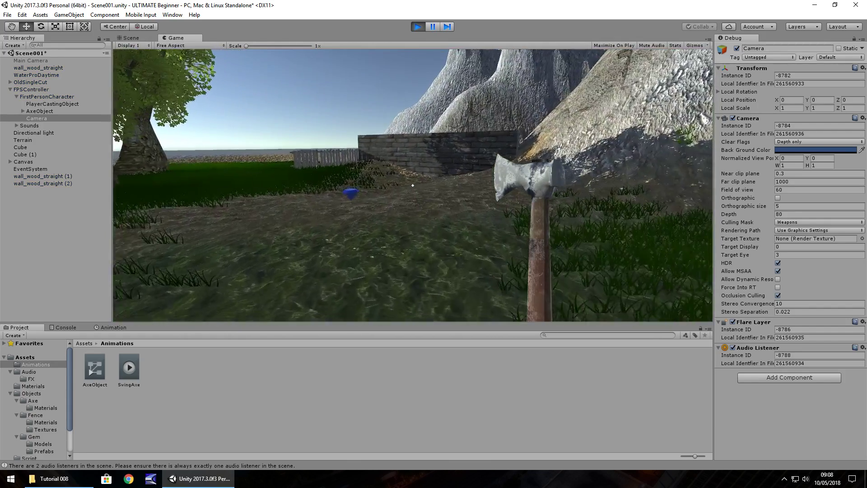
key(w)
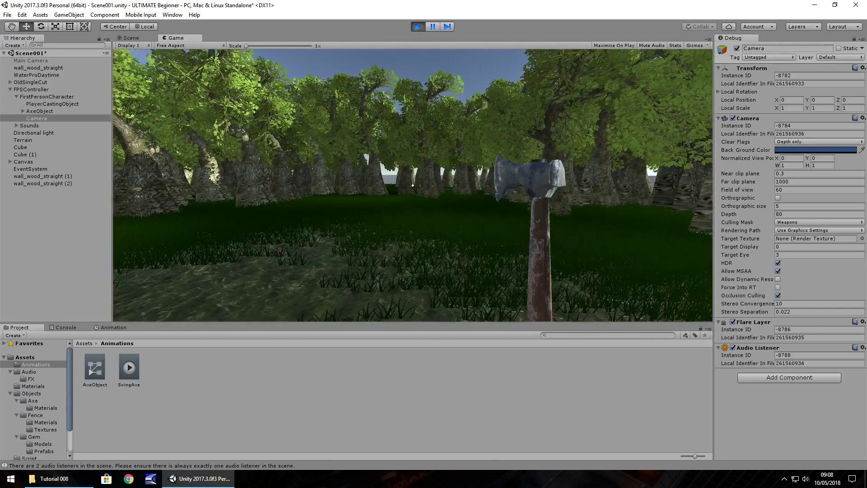
key(ctrl+p)
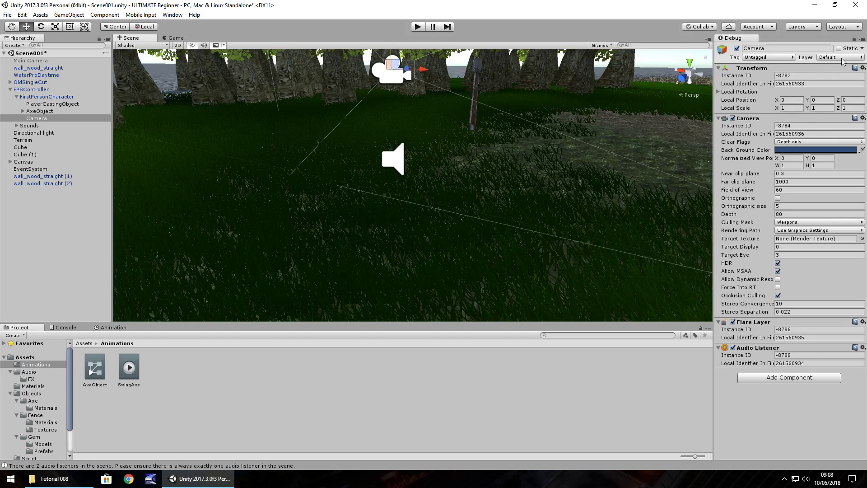
Rename the new Camera to WeaponCam.
right_click(43, 120)
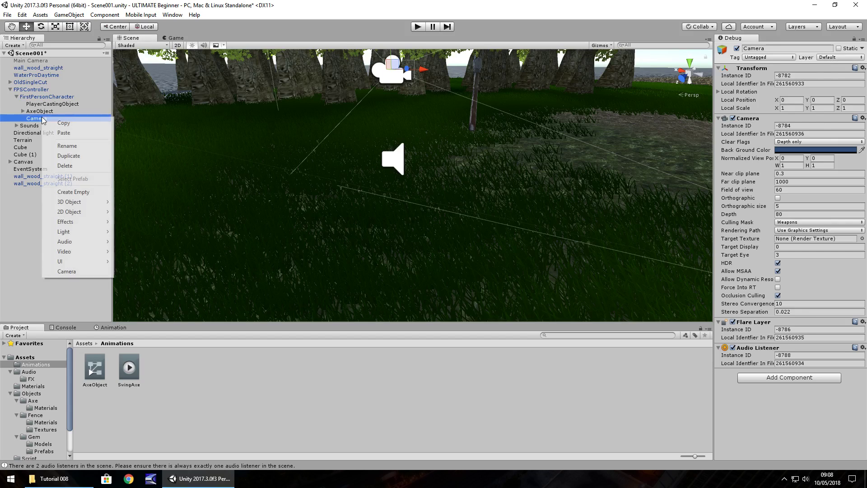
click(80, 146)
text(Weapo)
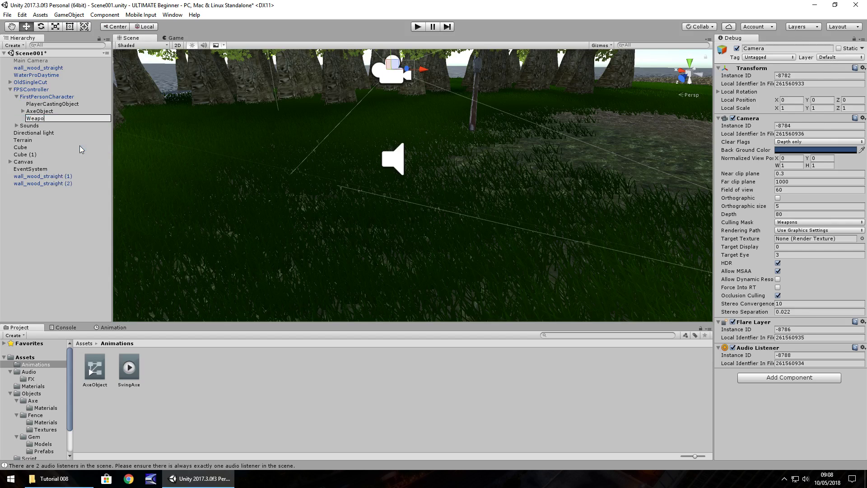
text(nCam)
key(Return)
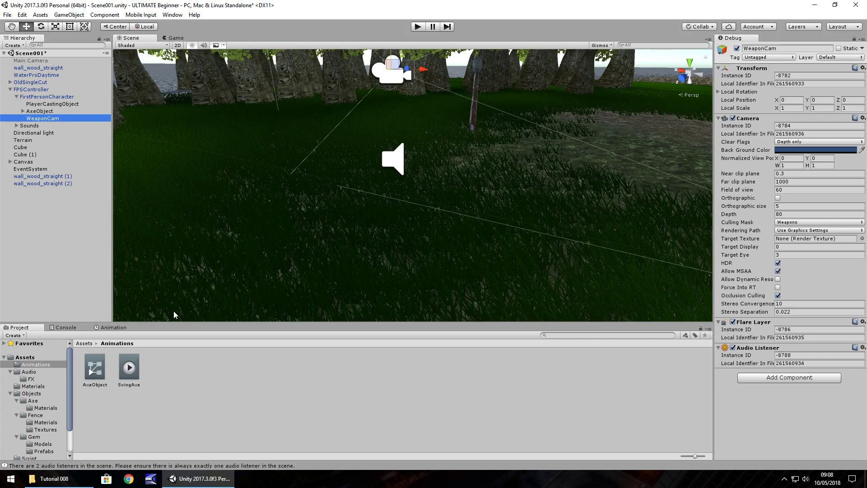
Open the Audio/FX folder and import the SwingAxe sound file into it.
click(29, 372)
click(31, 380)
click(63, 479)
drag(102, 70, 129, 367)
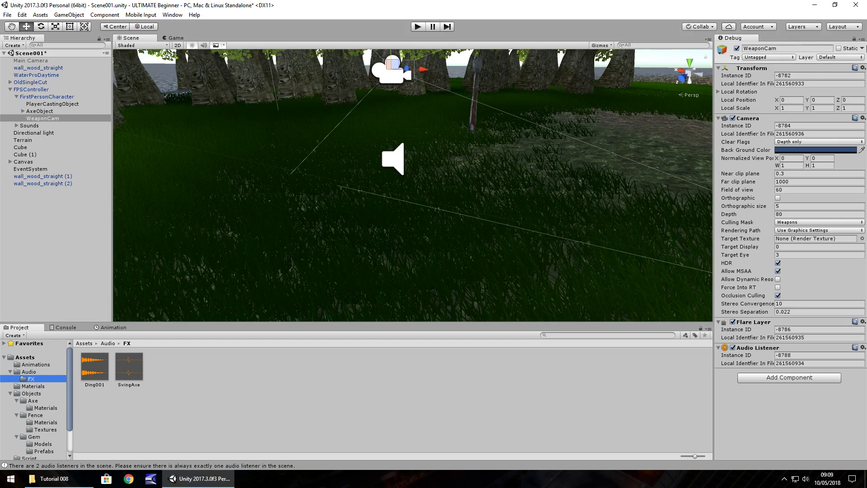
Switch the Inspector back to Normal and open the Script folder.
click(864, 39)
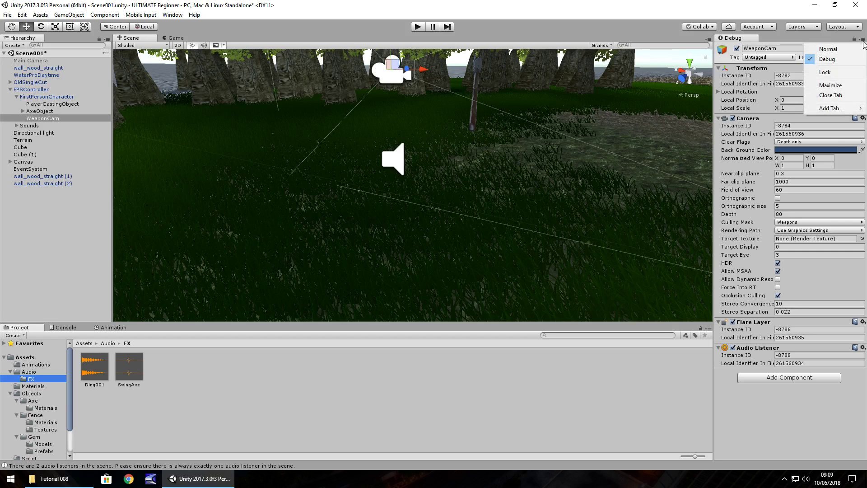
click(840, 49)
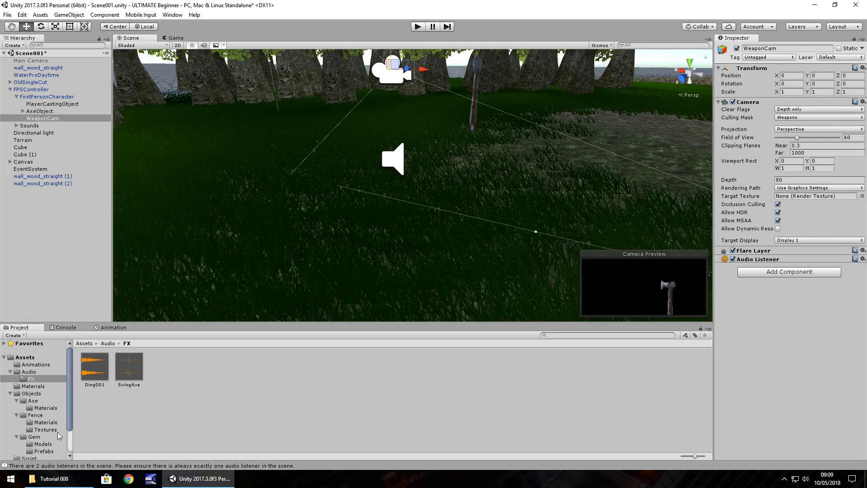
scroll(45, 425, down, 3)
click(29, 426)
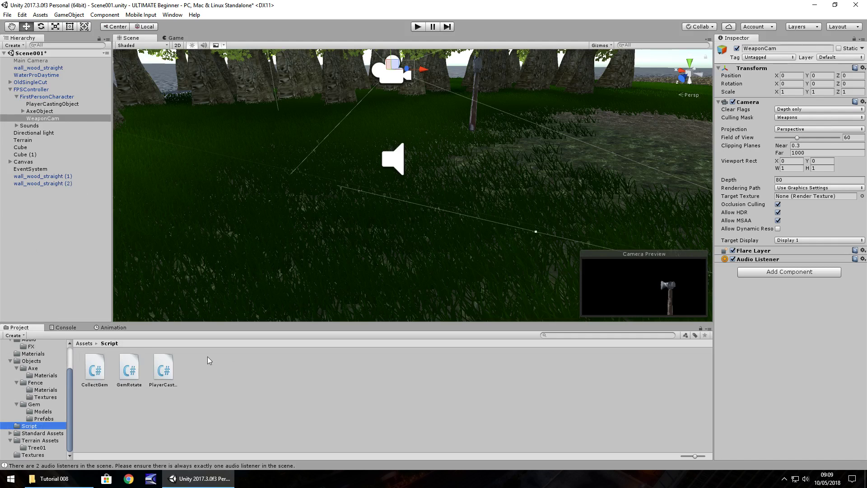
Create a C# script named AxeSwing and open it in the code editor.
right_click(198, 376)
mouse_move(226, 201)
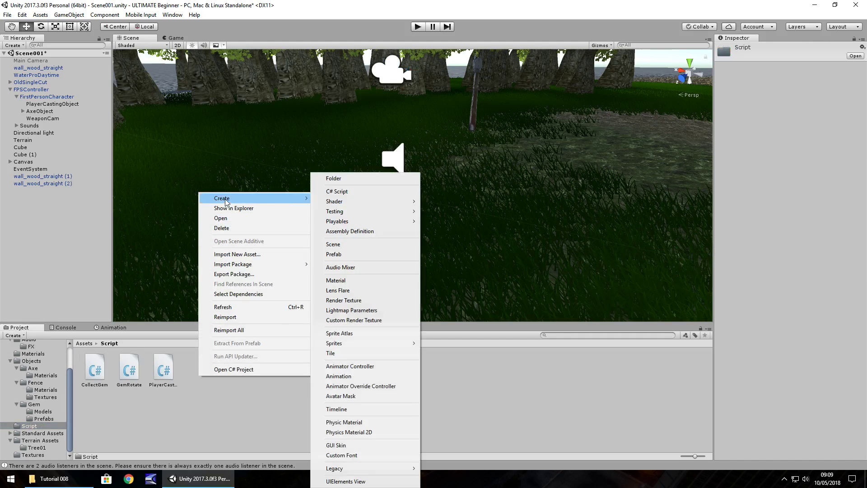
click(356, 192)
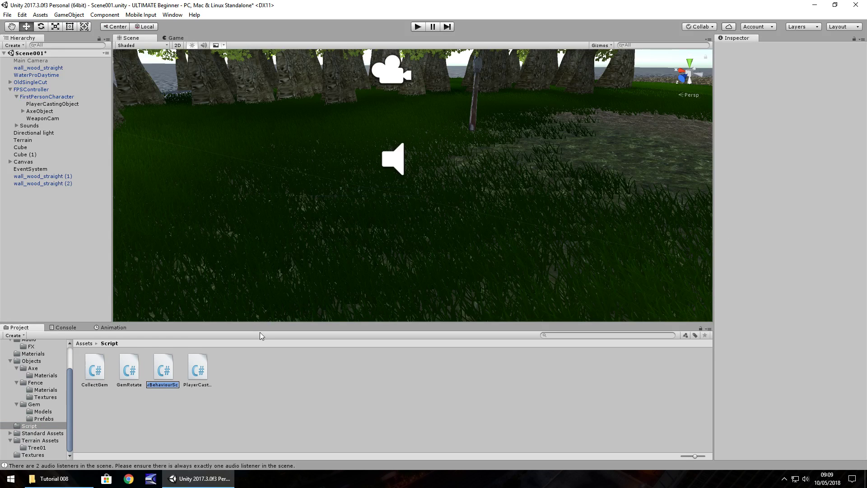
text(AxeSwing)
key(Return)
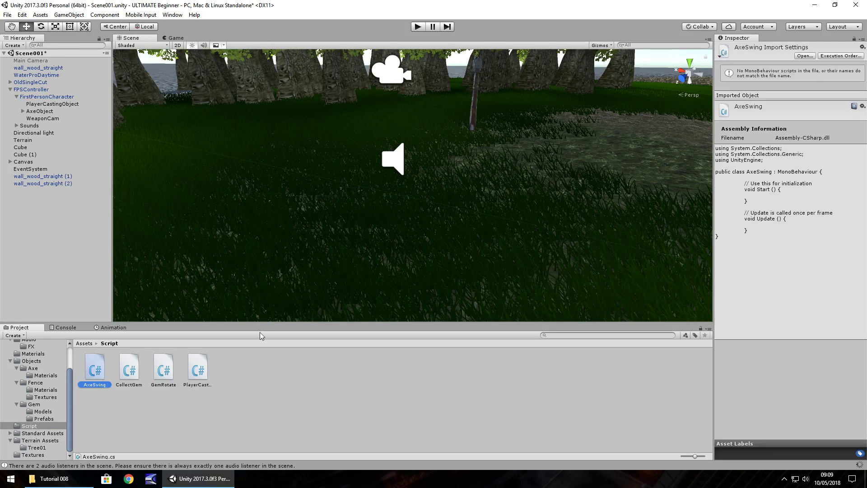
key(Return)
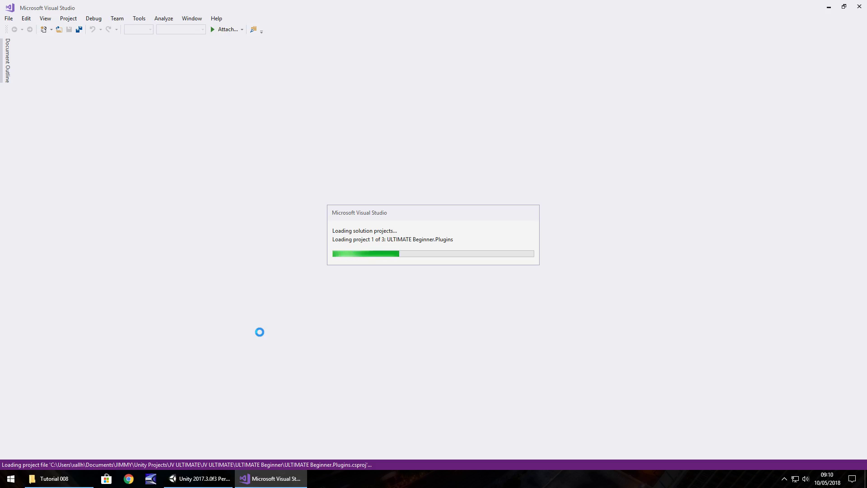
Wait for Visual Studio to load the solution, then bring its window to the front.
click(199, 479)
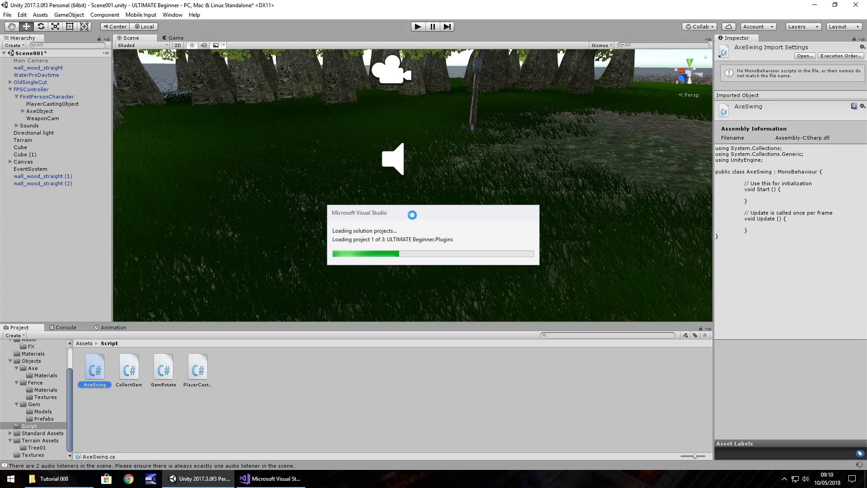
click(266, 479)
click(205, 481)
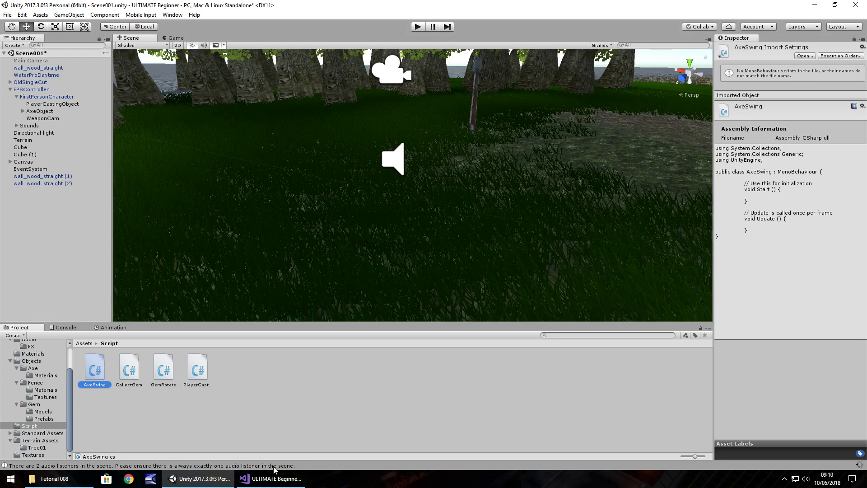
click(273, 481)
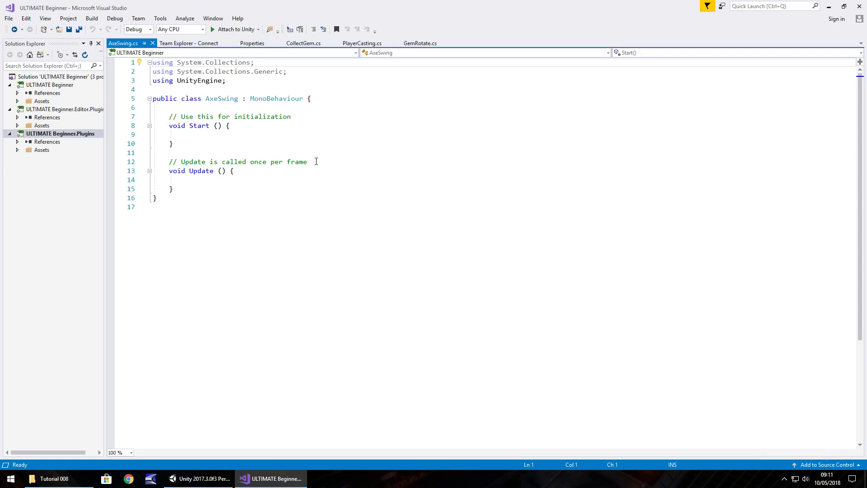
Delete the Start method and the Update comment, leaving a blank line.
drag(320, 161, 158, 120)
key(Delete)
key(Return)
Declare the field 'public GameObject theAxe;'.
click(203, 117)
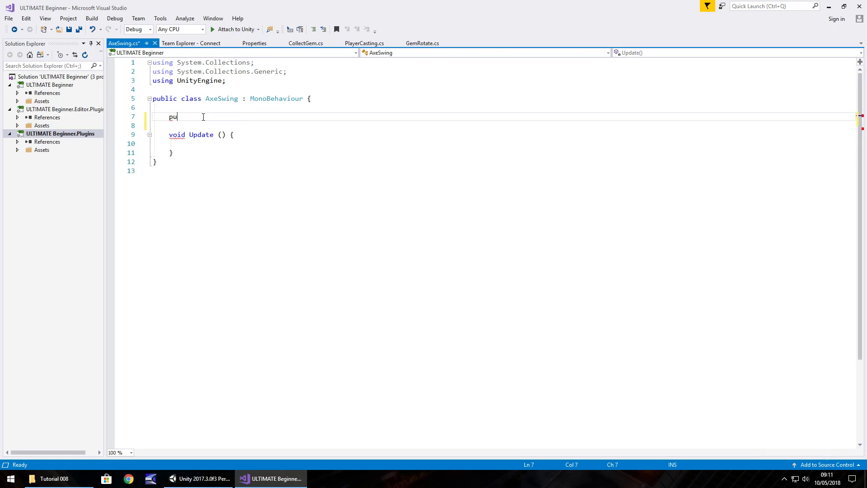
text(blic G)
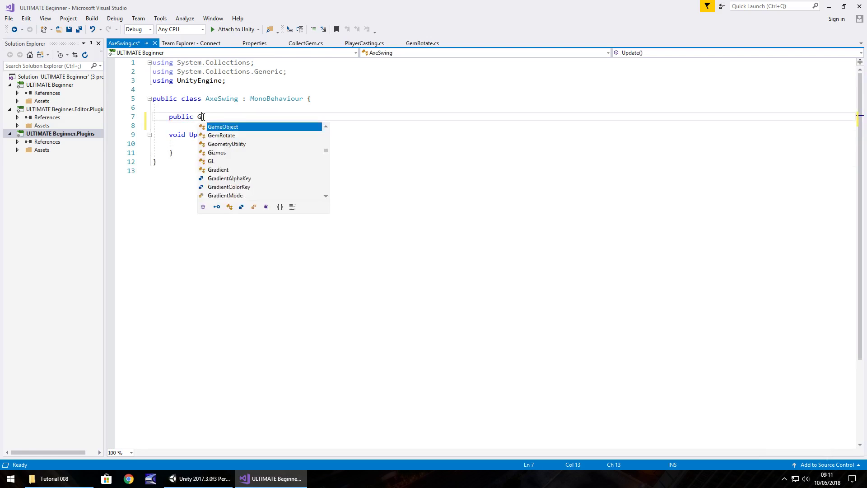
text(ameObject)
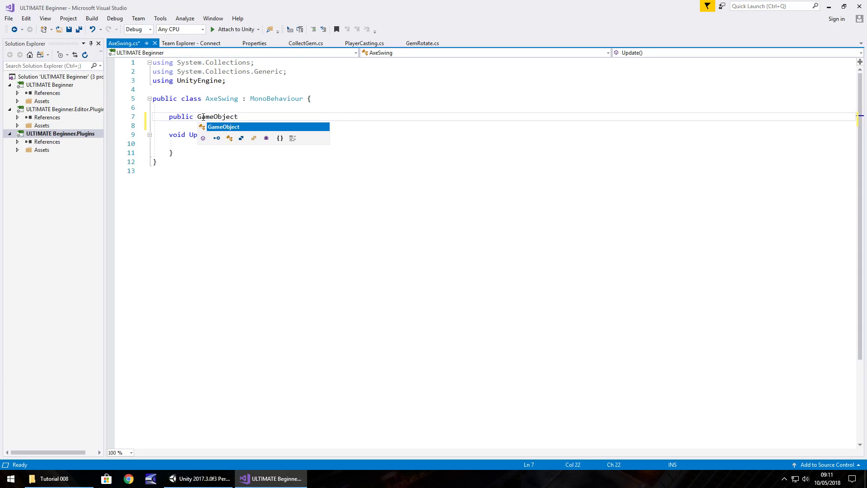
text( theAx)
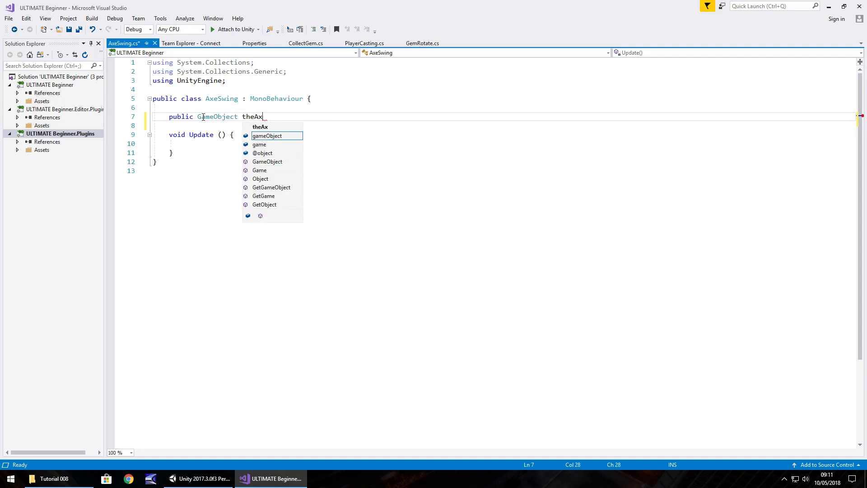
text(e)
key(Escape)
text(;)
key(Return)
Declare 'public bool isSwinging;' and add a new line inside Update().
text(publ)
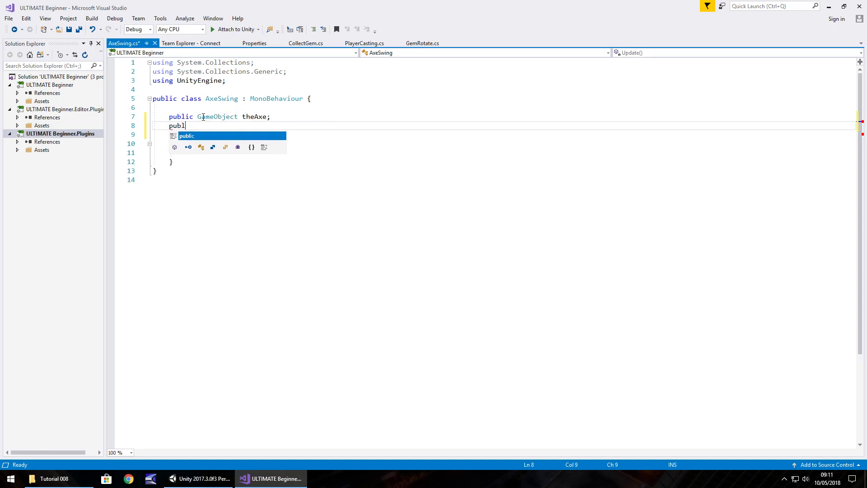
text(ic bo)
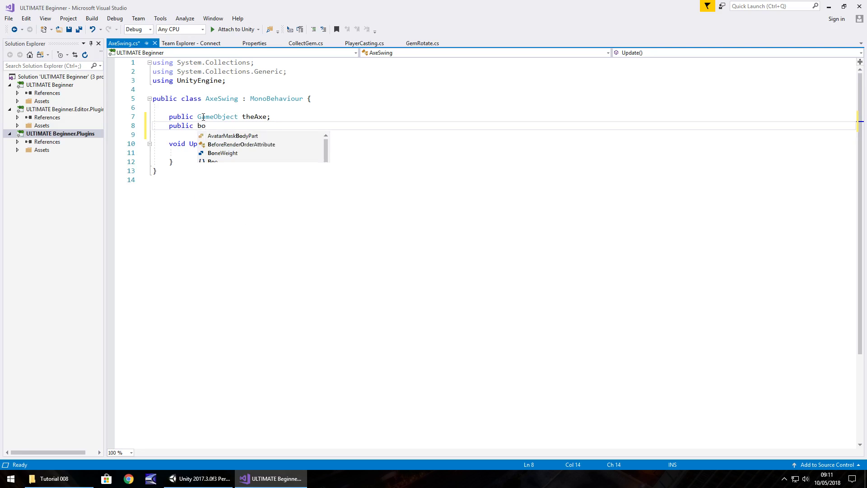
text(ol)
key(Escape)
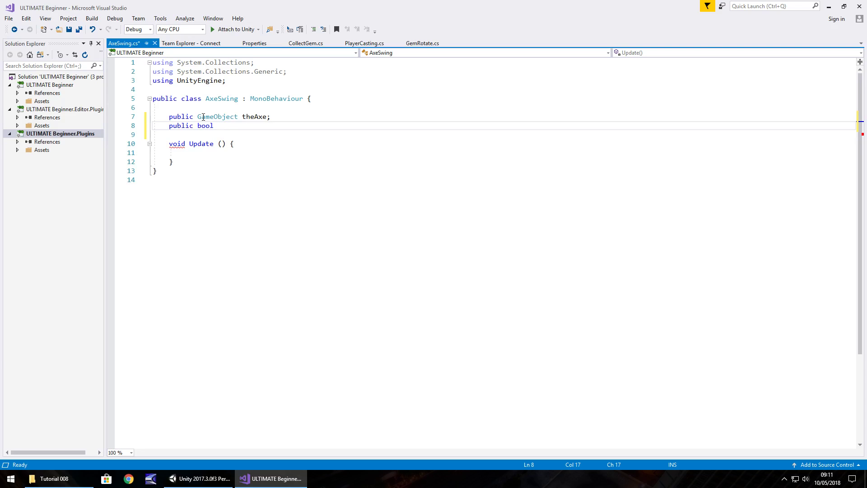
text(isSwinging;)
click(265, 144)
key(Return)
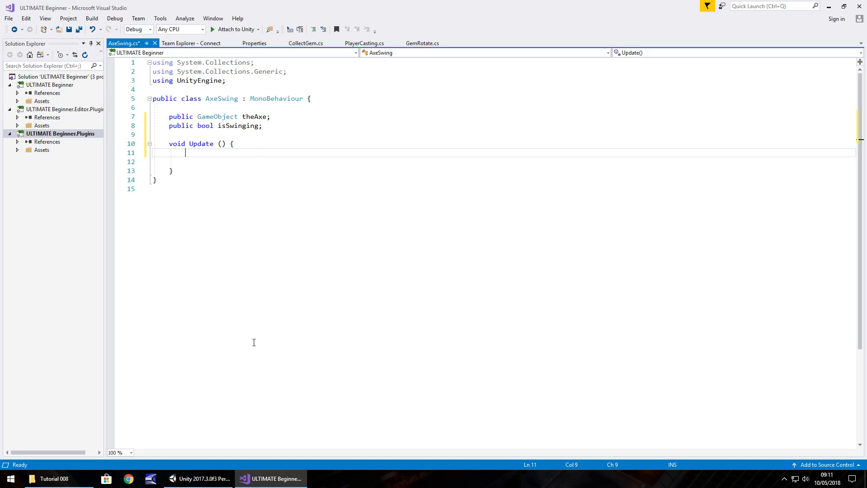
Check in Unity's Input settings that Fire1 is bound to left ctrl and mouse 0.
click(216, 482)
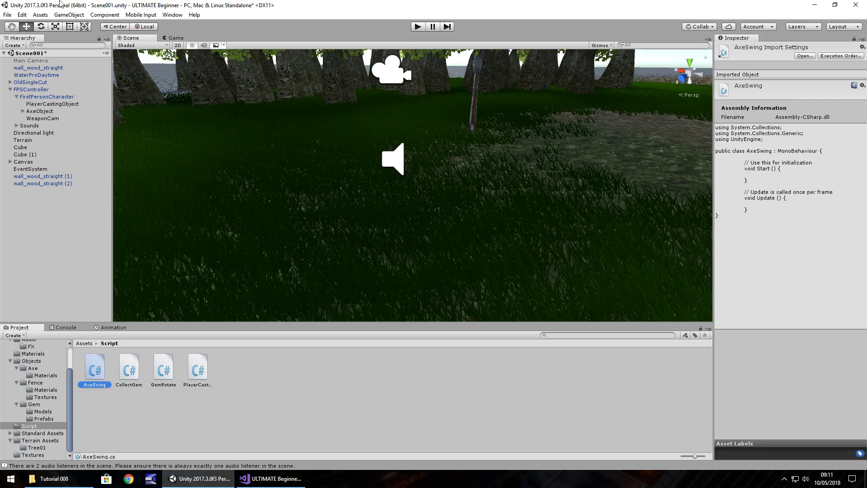
click(22, 14)
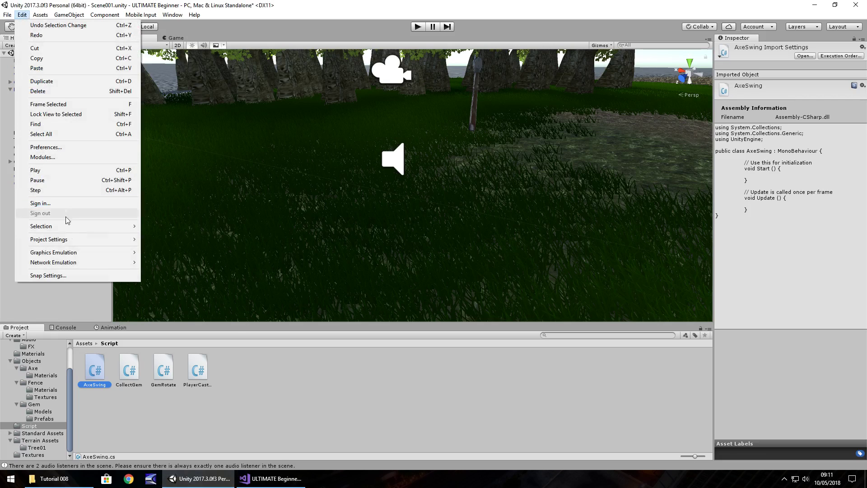
mouse_move(73, 243)
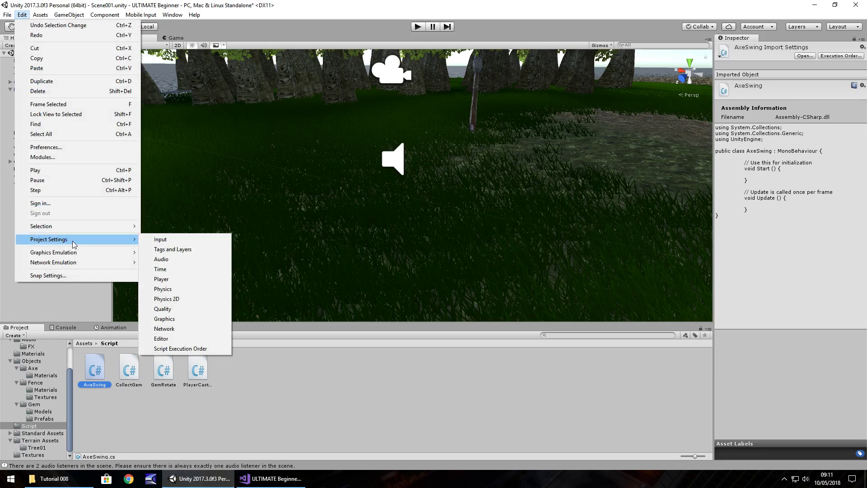
click(173, 243)
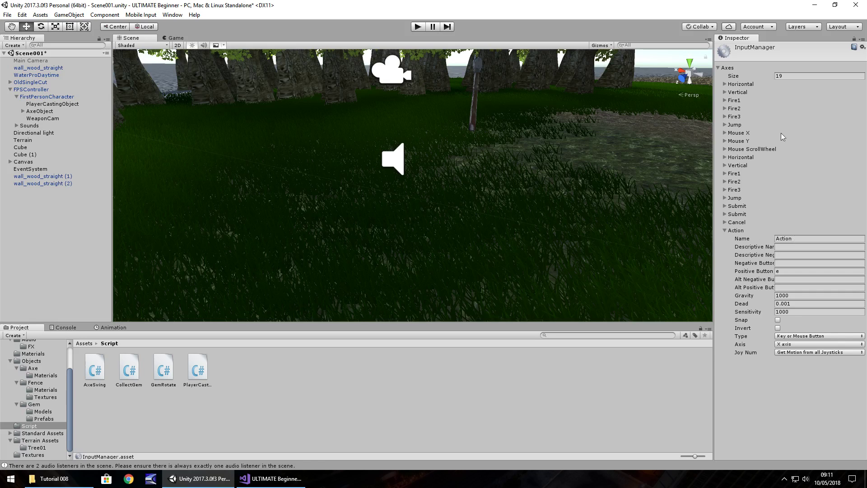
click(725, 100)
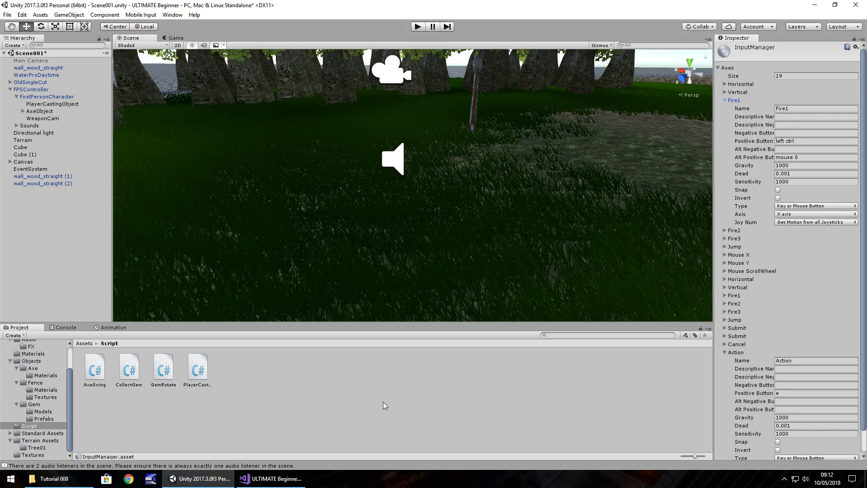
Look over the CollectGem script for reference before editing AxeSwing.
click(286, 479)
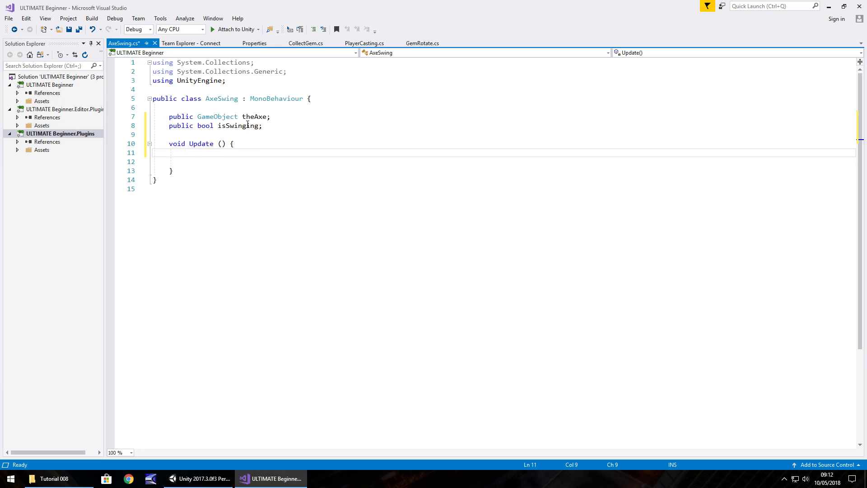
click(306, 43)
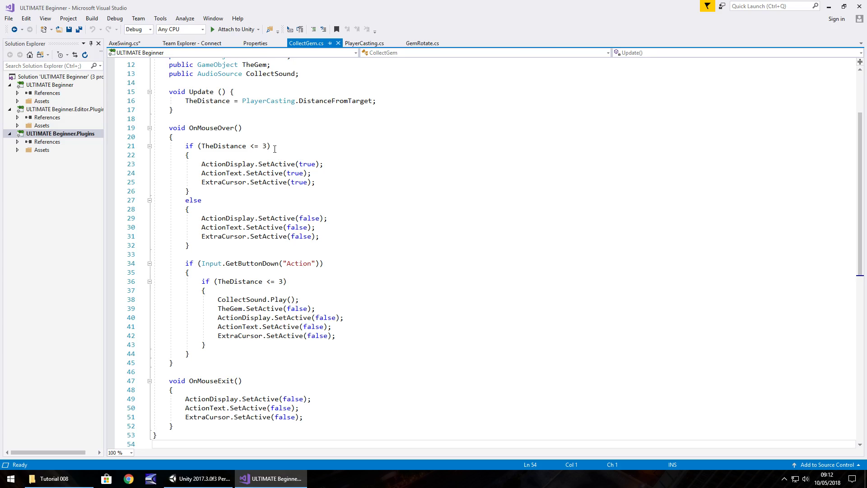
click(124, 43)
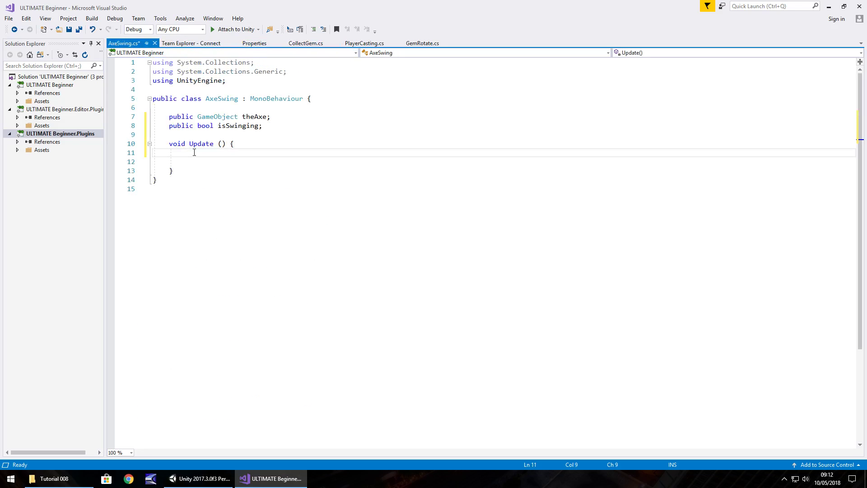
Add an if (Input.GetButtonDown("Fire1")) block setting isSwinging = true, and default isSwinging to false.
text(i)
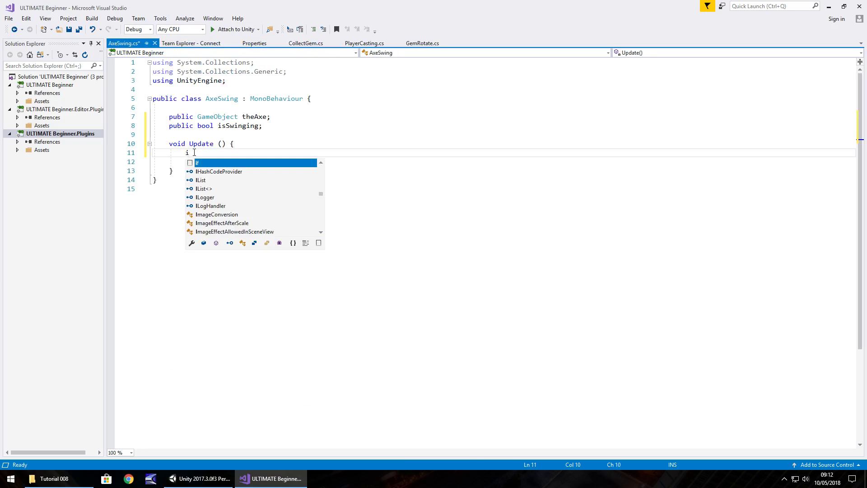
text(f (Inp)
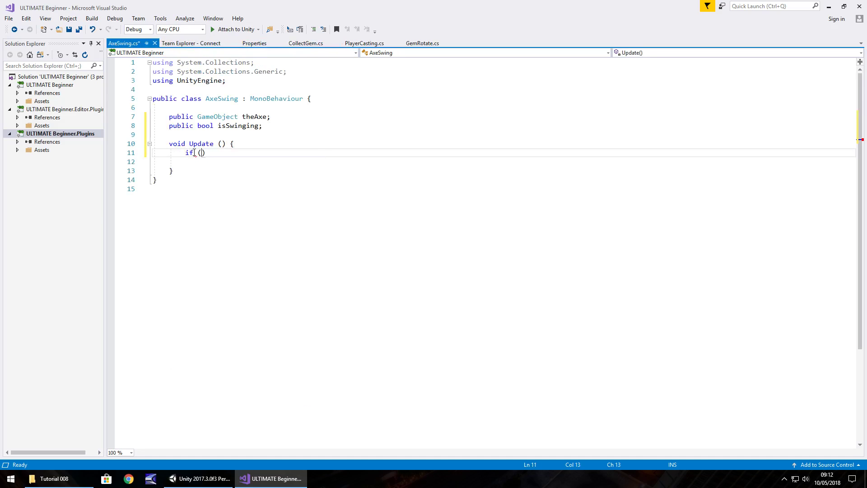
text(ut.GetBut)
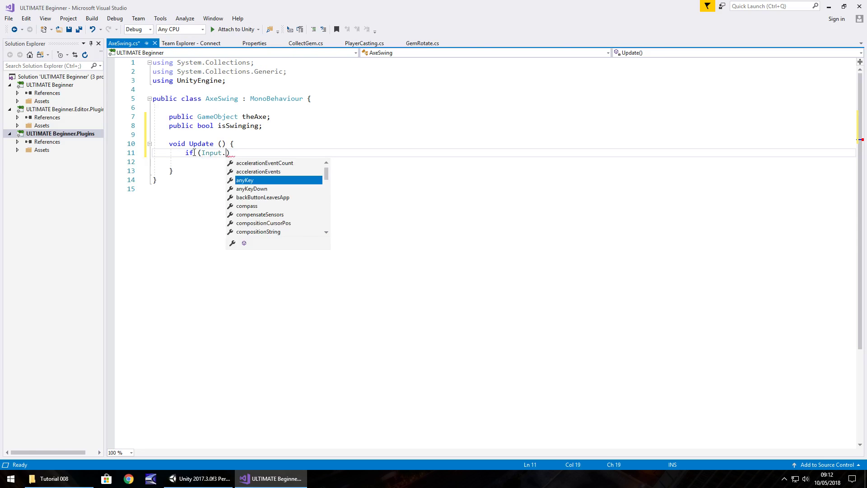
text(tonDown)
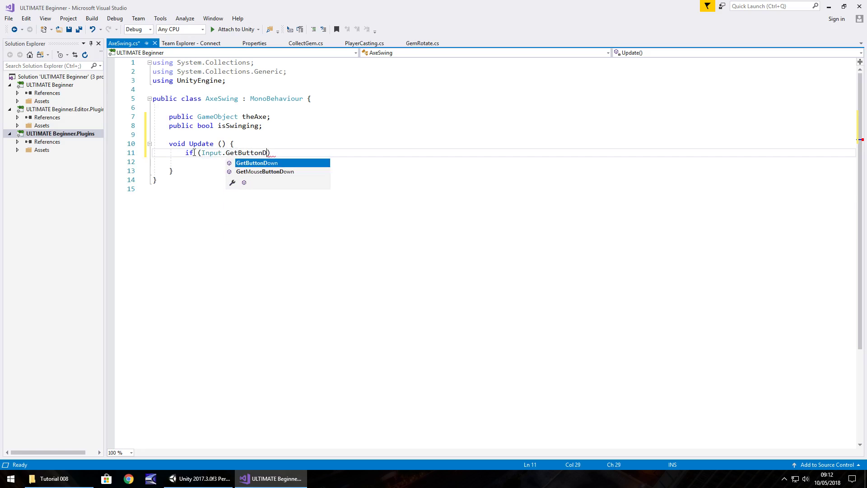
text(("Fi)
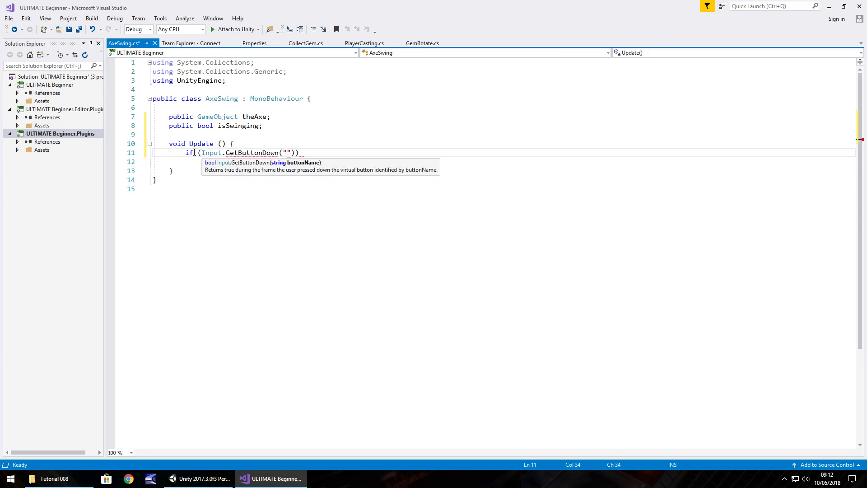
text(re1")) {)
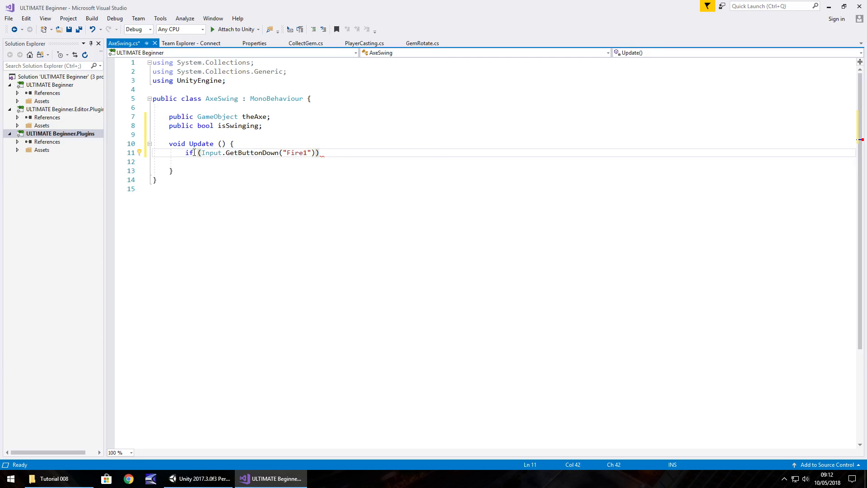
key(Return)
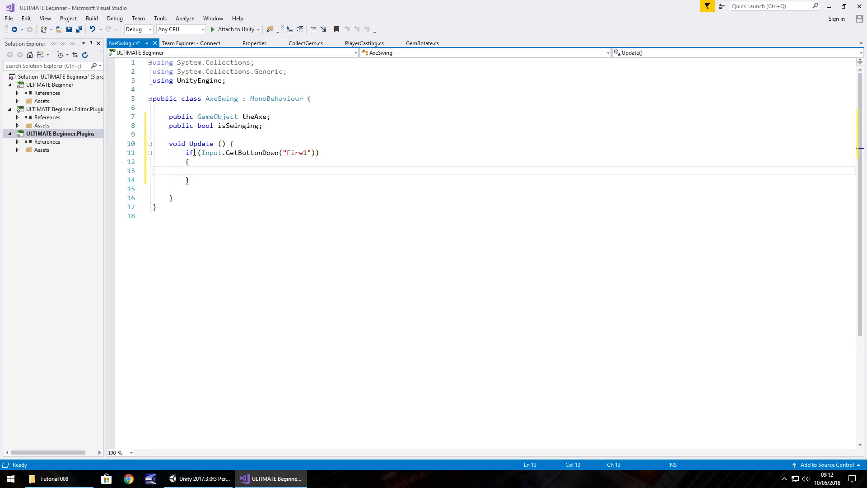
text(isSwin)
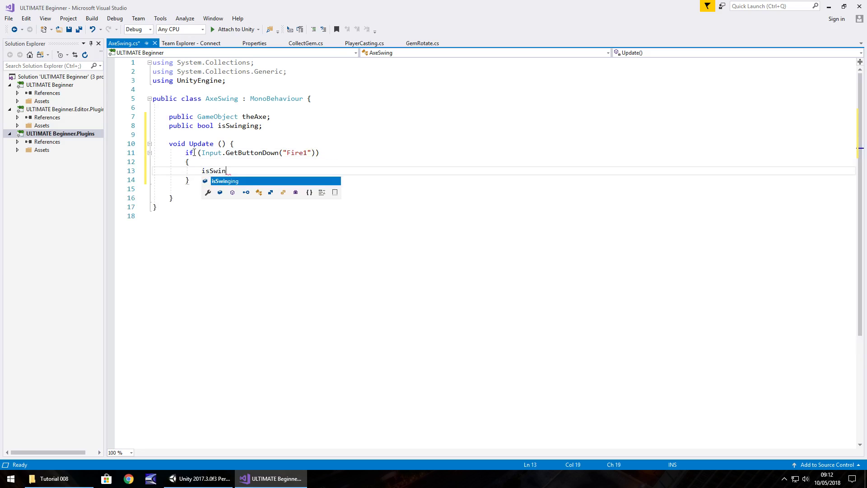
text(ging = true)
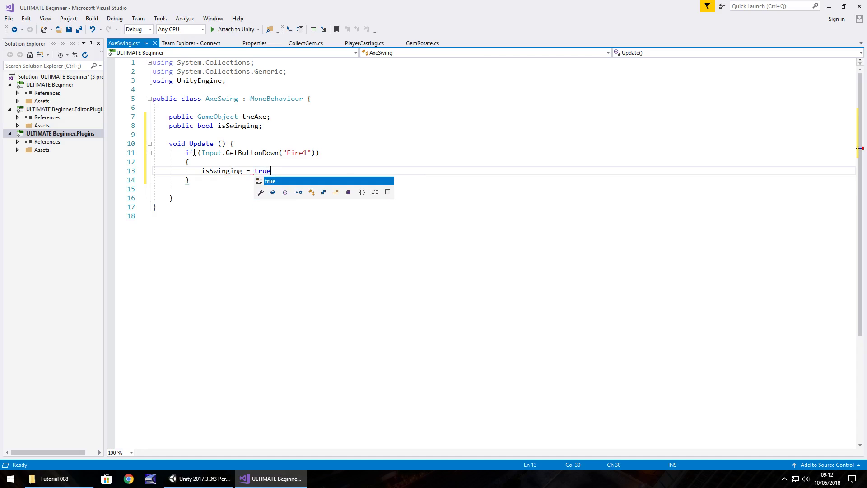
text(;)
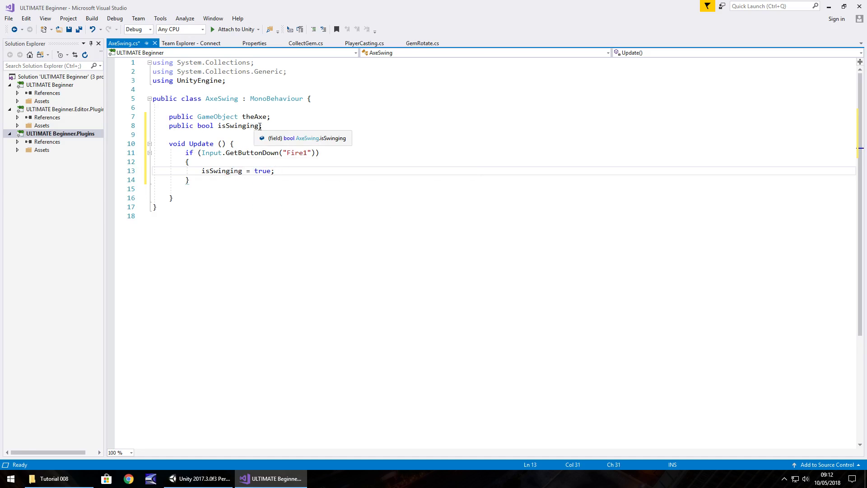
click(260, 126)
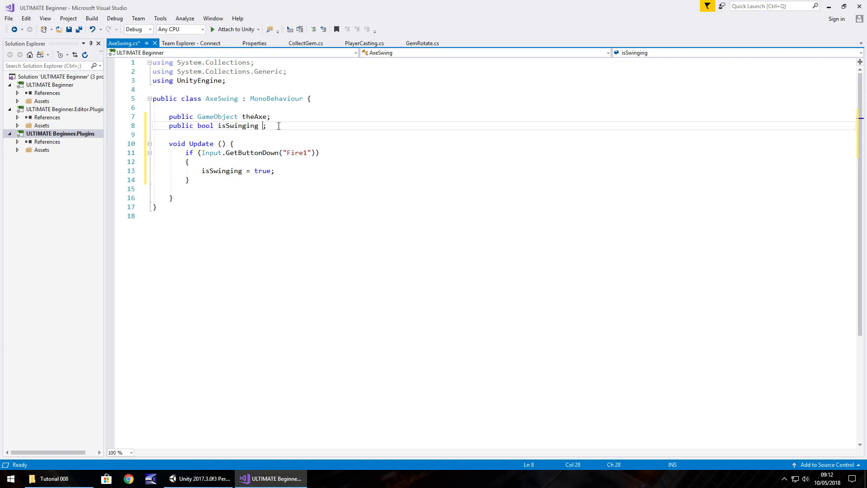
text(= false)
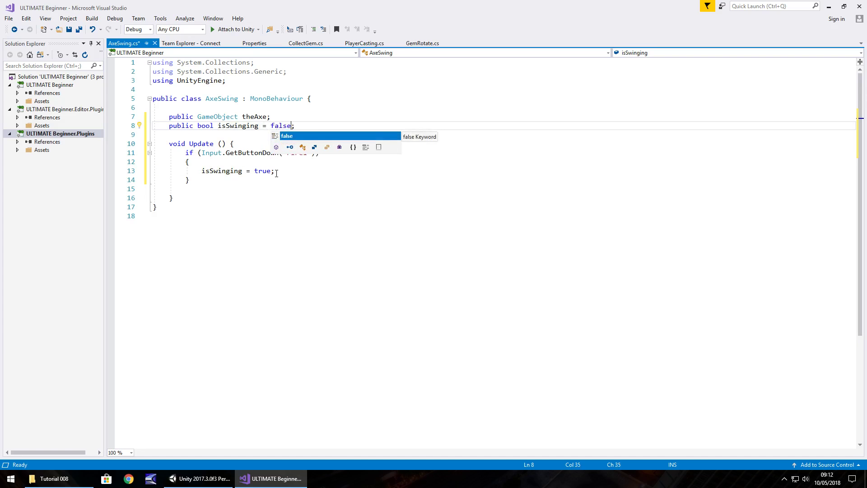
Add StartCoroutine(SwingTheAxe()); on a new line inside the Fire1 if block.
click(284, 171)
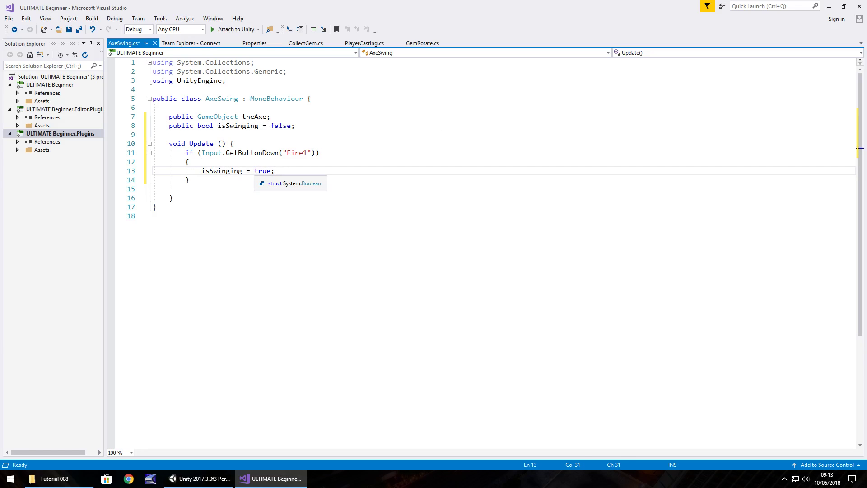
key(Return)
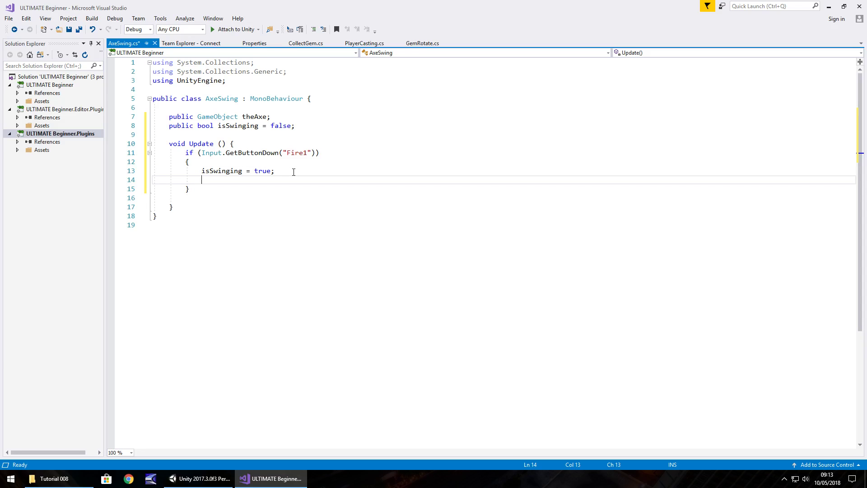
text(StartCoro)
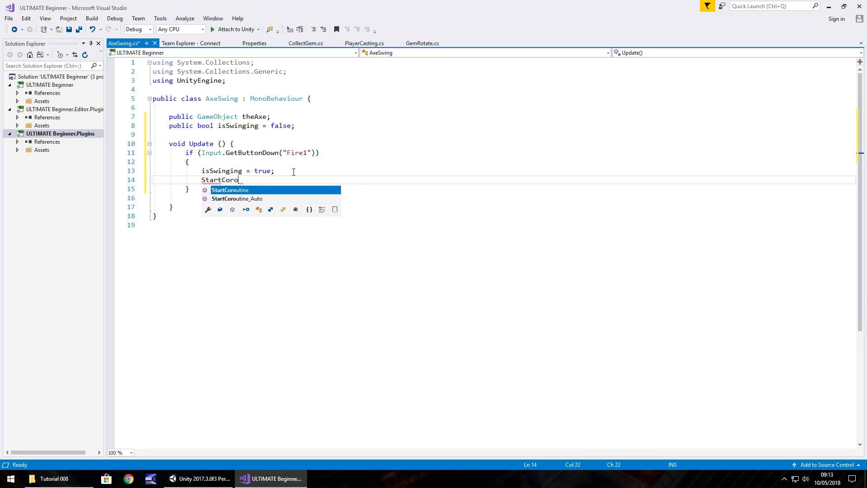
text(utine()
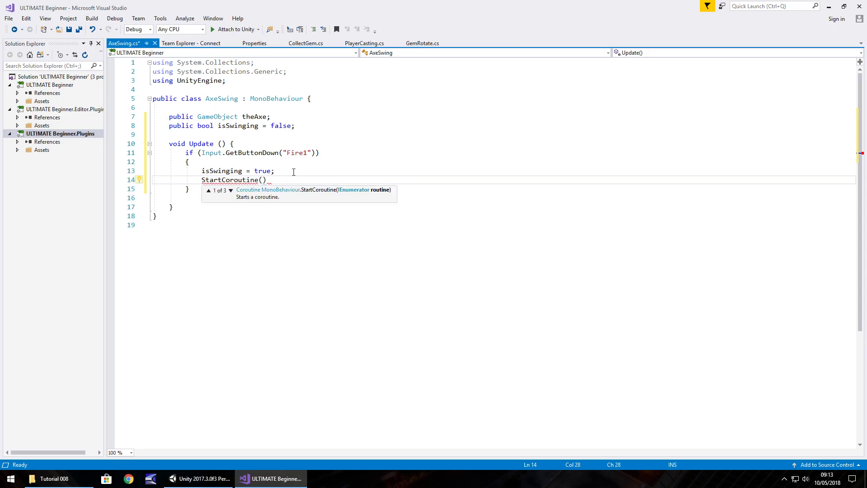
text(SwingT)
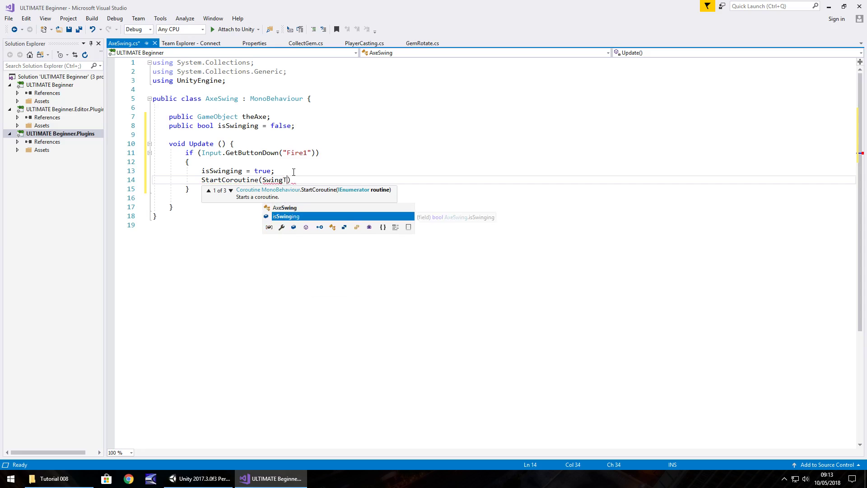
text(heAxe)
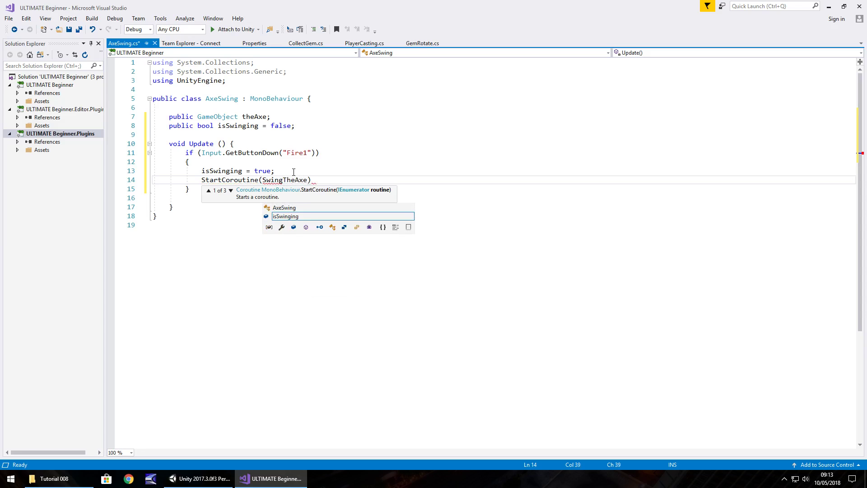
text(())
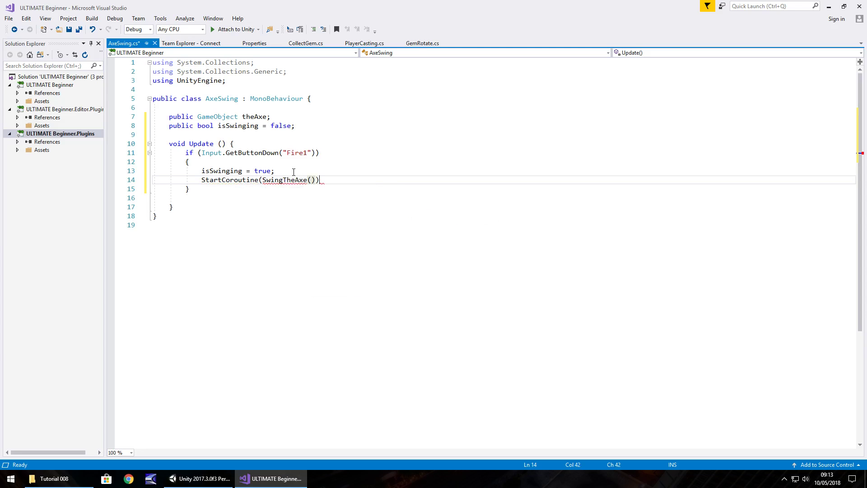
text();)
mouse_move(264, 179)
Declare public AudioSource swingSound; on a new line below the isSwinging field.
click(307, 125)
key(Return)
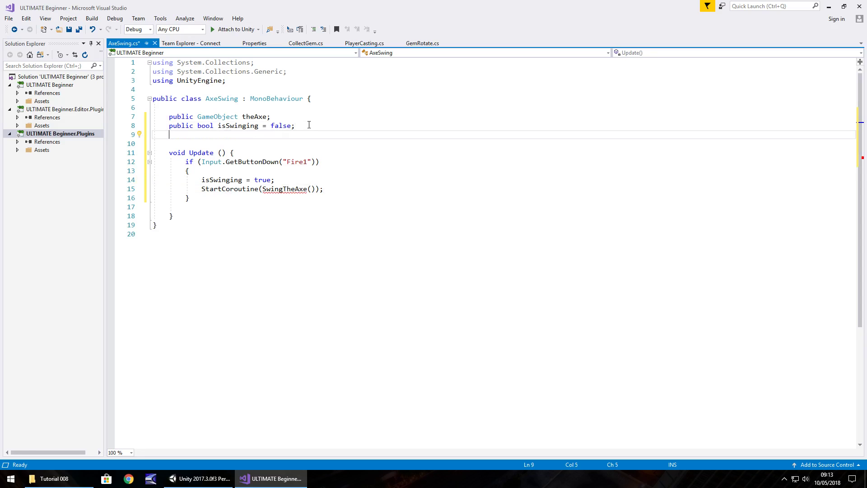
text(public AudioSo)
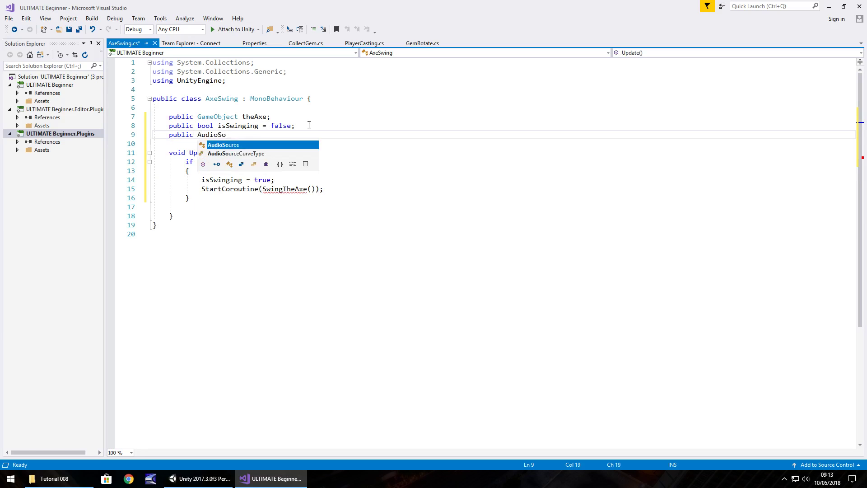
text(urce )
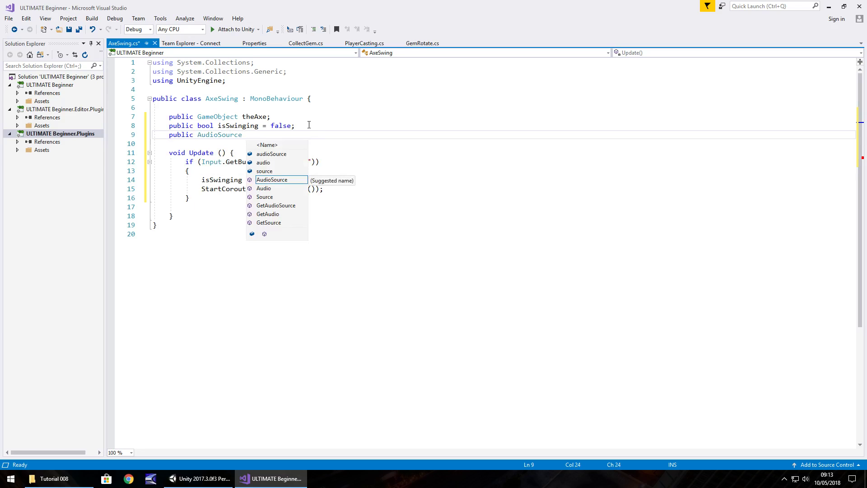
text(swingSo)
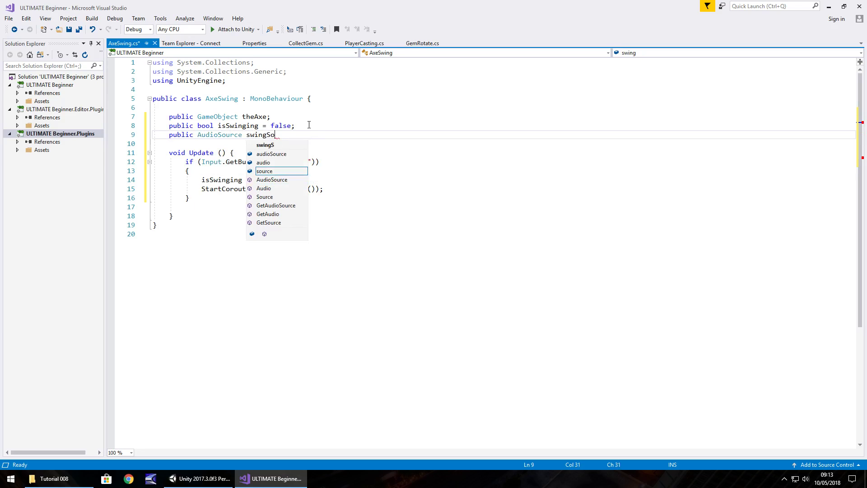
text(und;)
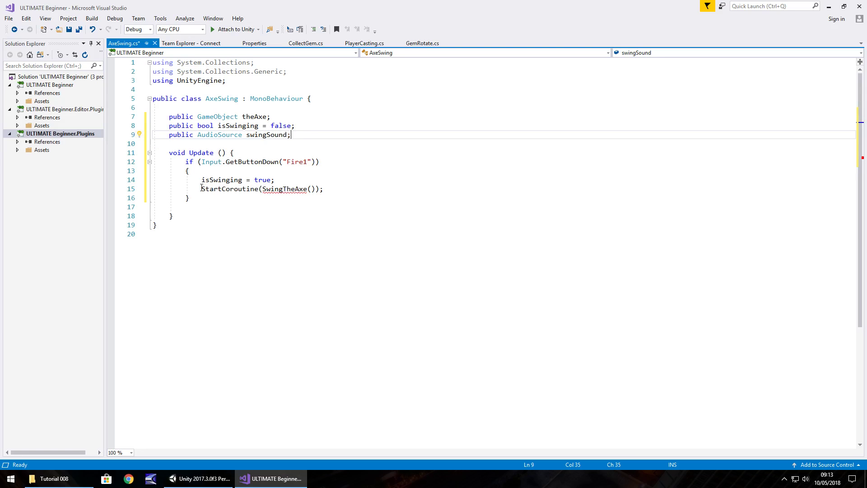
Add an IEnumerator SwingTheAxe() method below Update whose body calls swingSound.Play();.
click(170, 152)
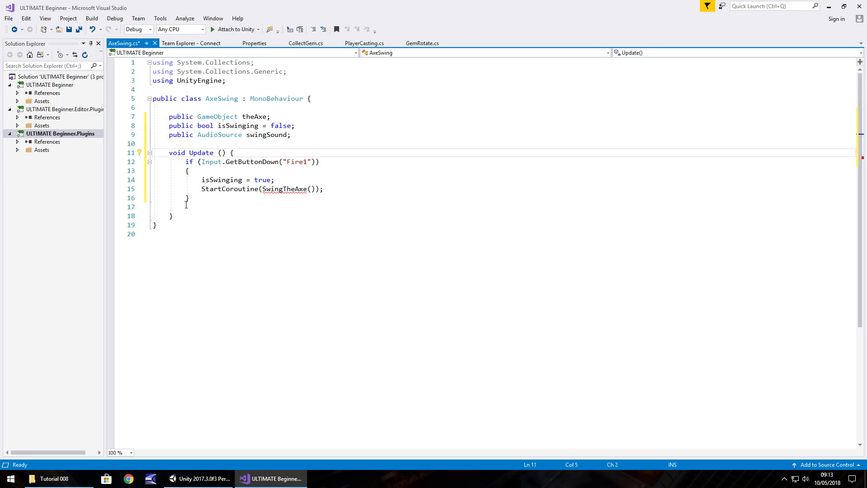
click(200, 216)
key(Return)
key(Return)
text(IEnum)
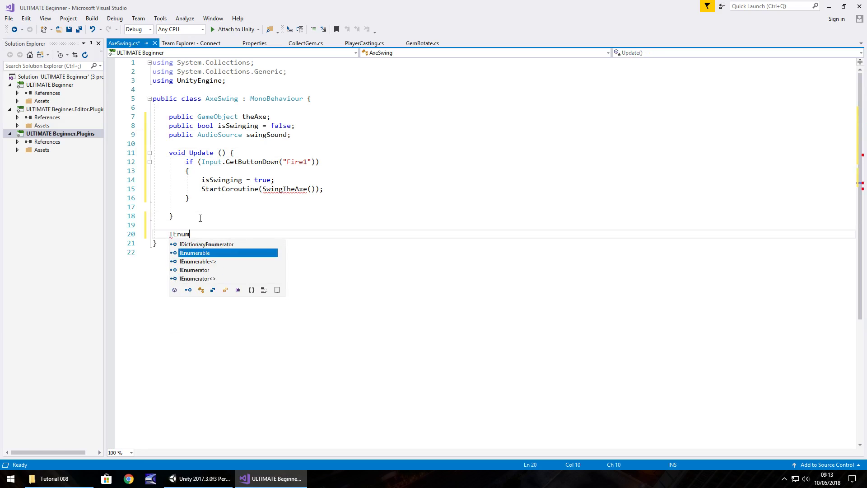
text(erator )
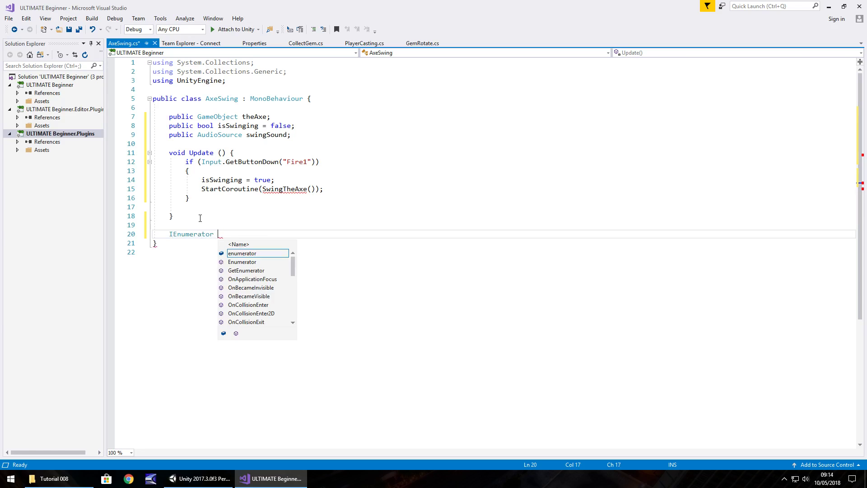
text(SwingTheAxe)
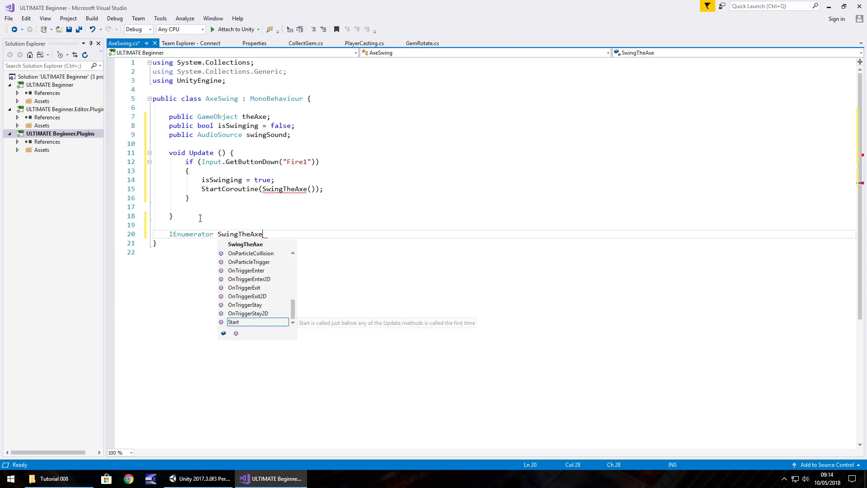
text(() {)
key(Return)
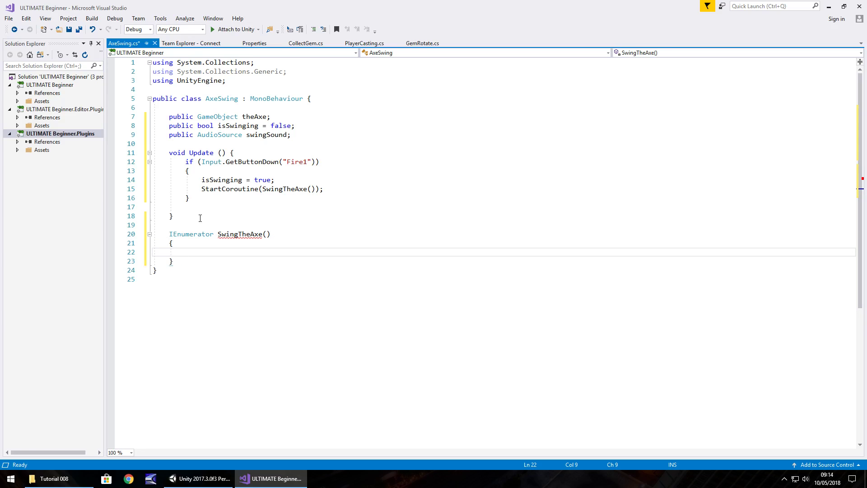
text(swing)
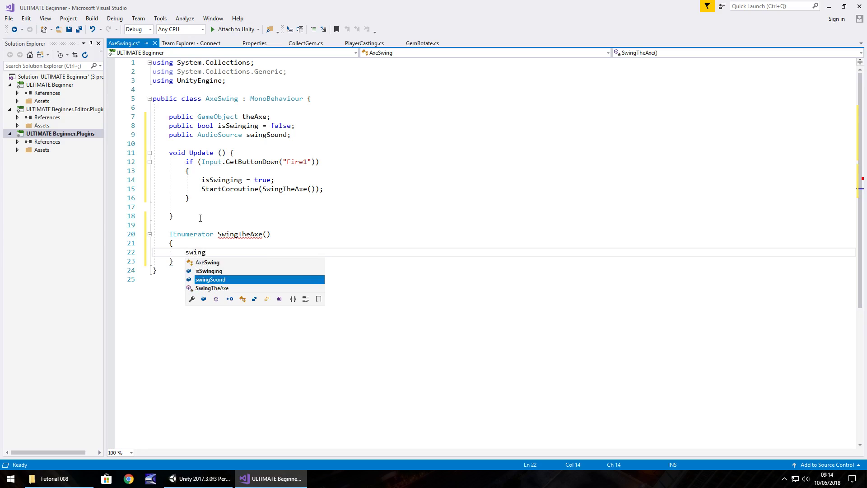
text(Sound.Pl)
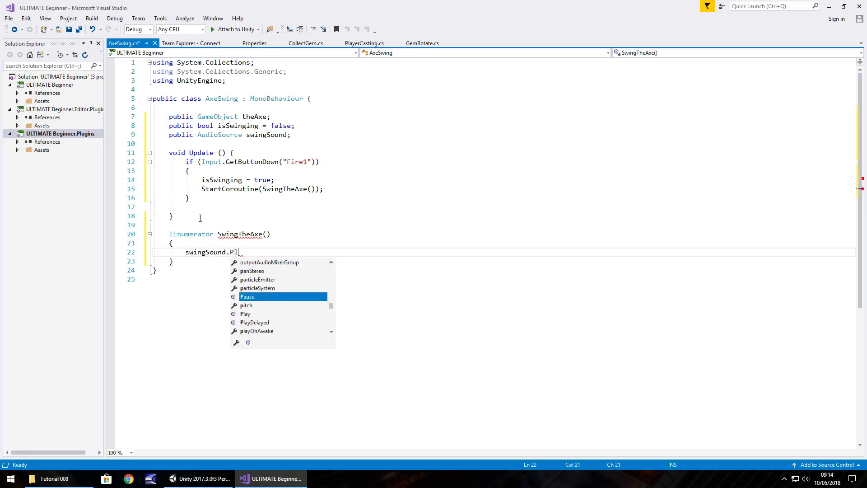
text(ay();)
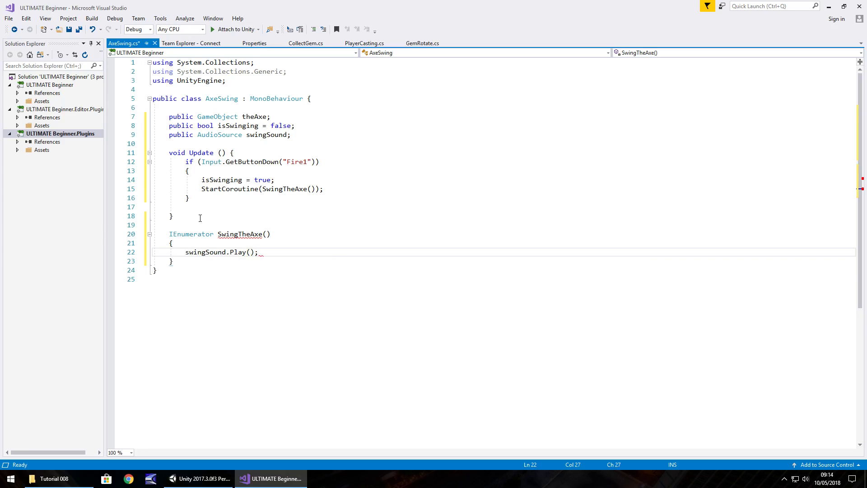
key(Return)
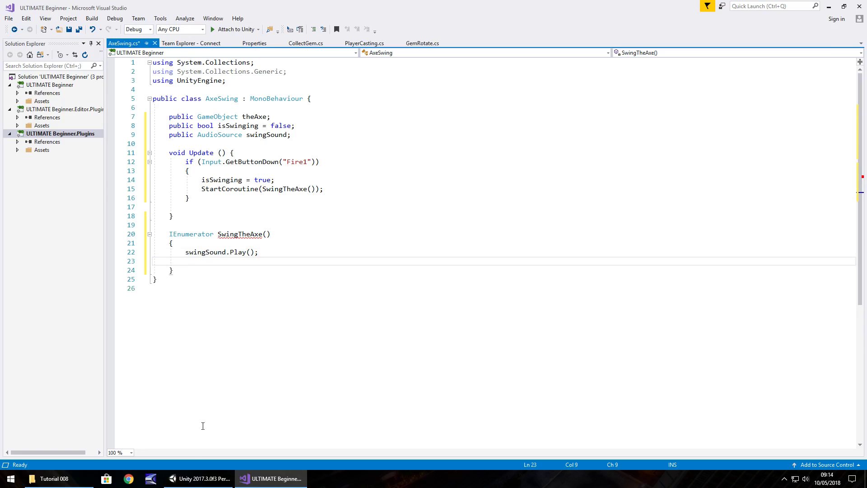
click(199, 479)
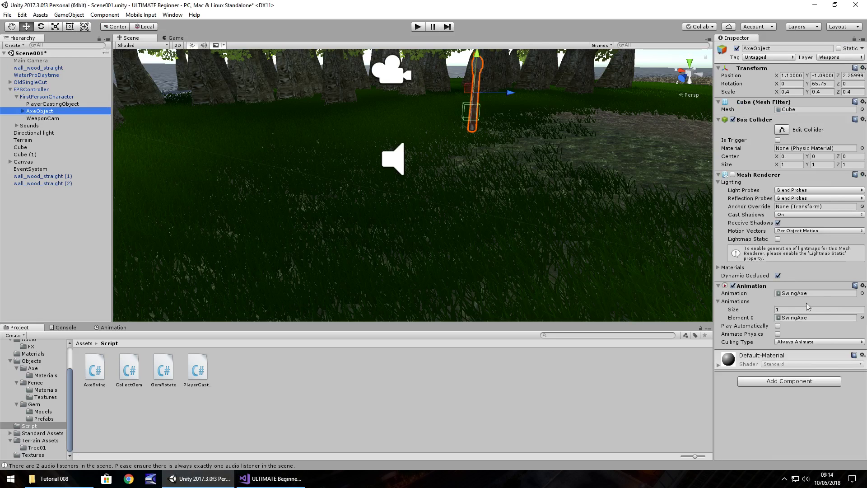
click(271, 478)
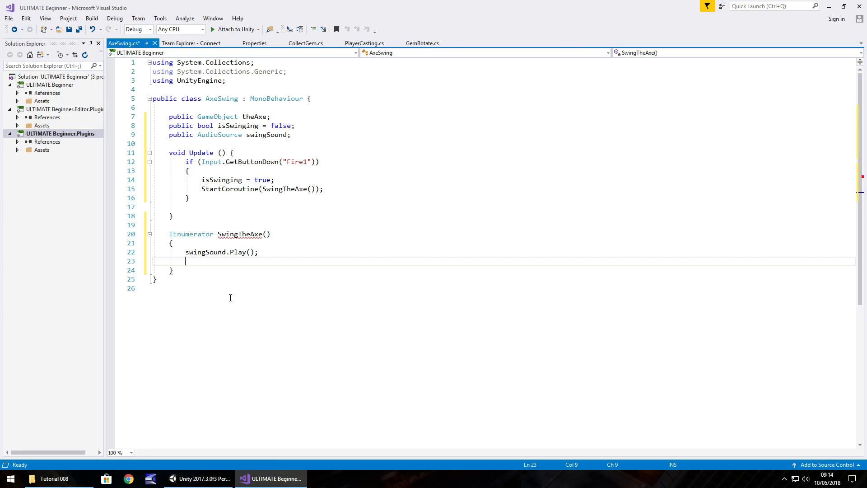
Add theAxe.GetComponent<Animation>().Play("SwingAxe"); after the swing sound, followed by a blank line.
text(tge)
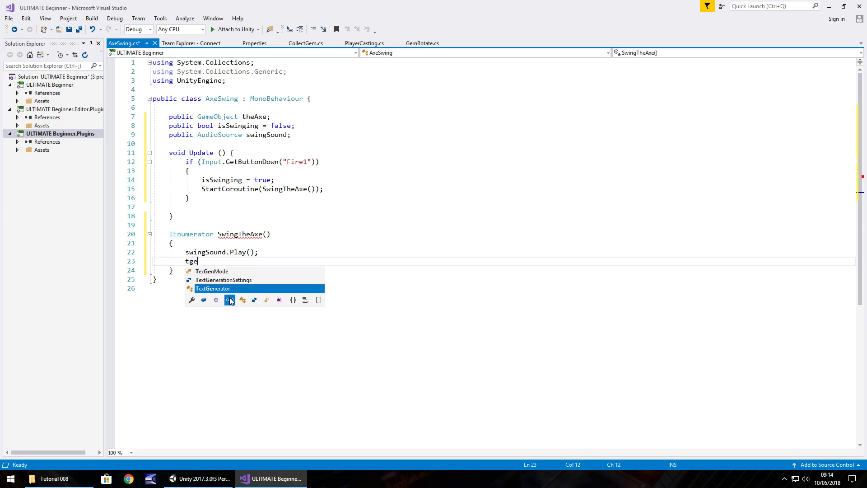
key(BackSpace)
key(BackSpace)
text(heAxe)
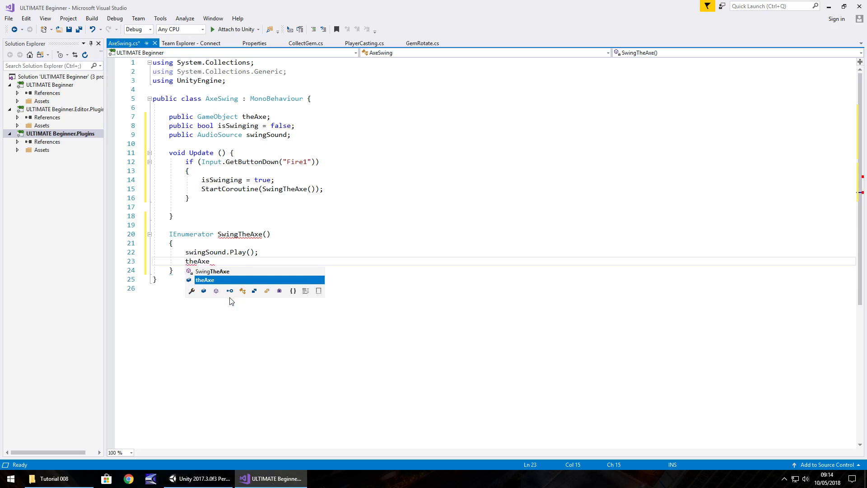
text(.GetC)
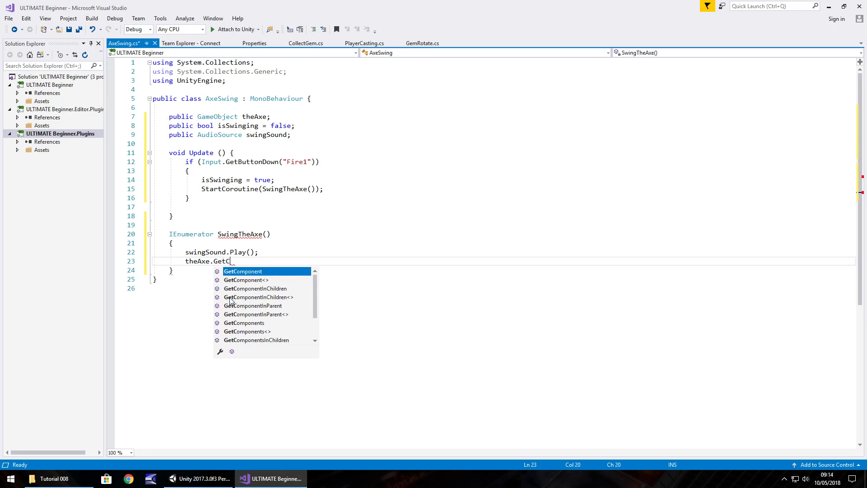
text(omponent)
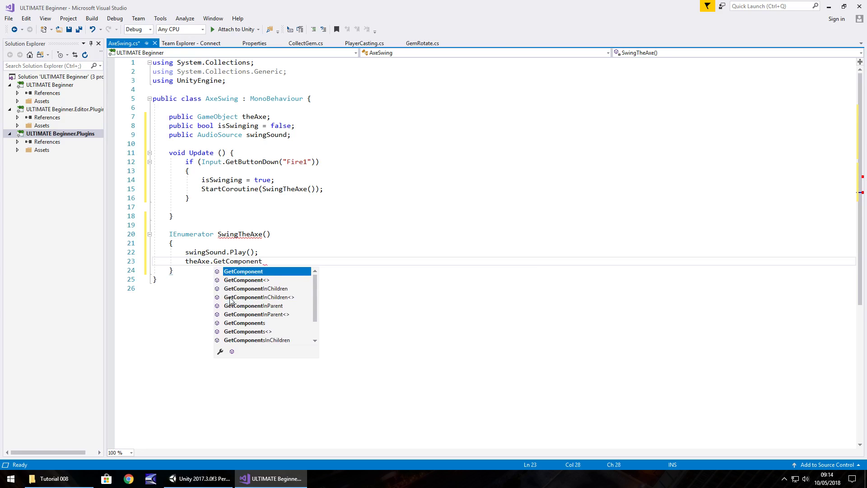
text(<)
text(Animation)
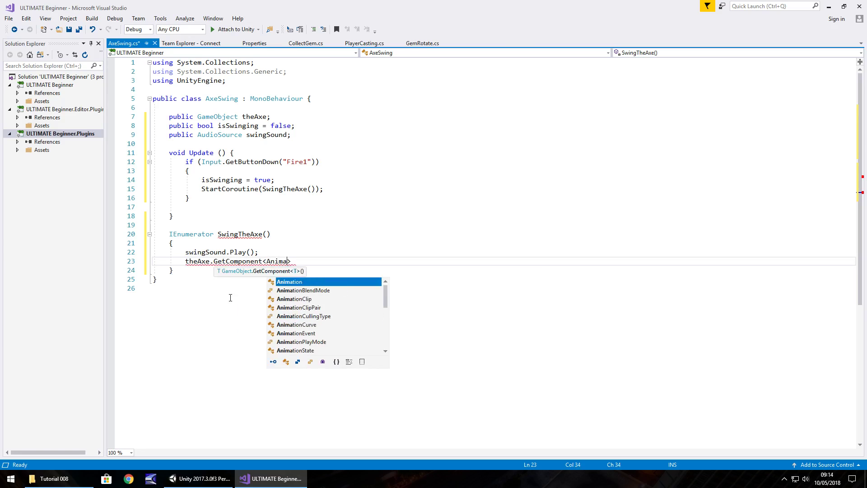
text(>)
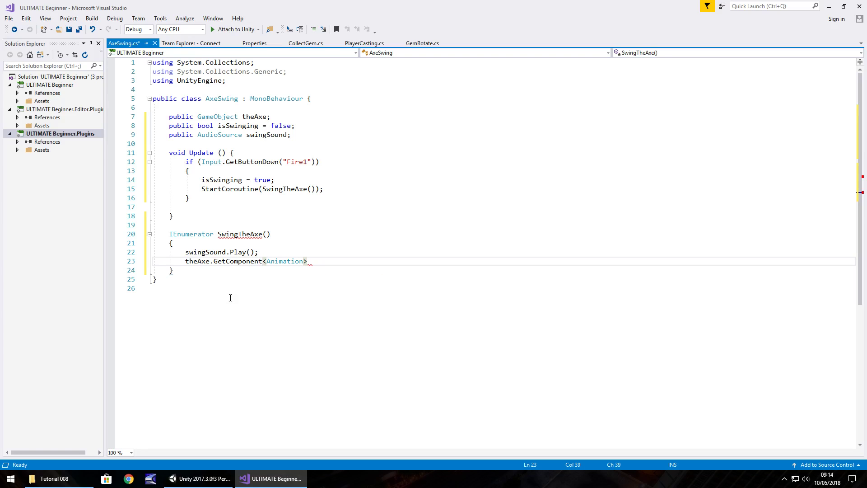
text(().Pla)
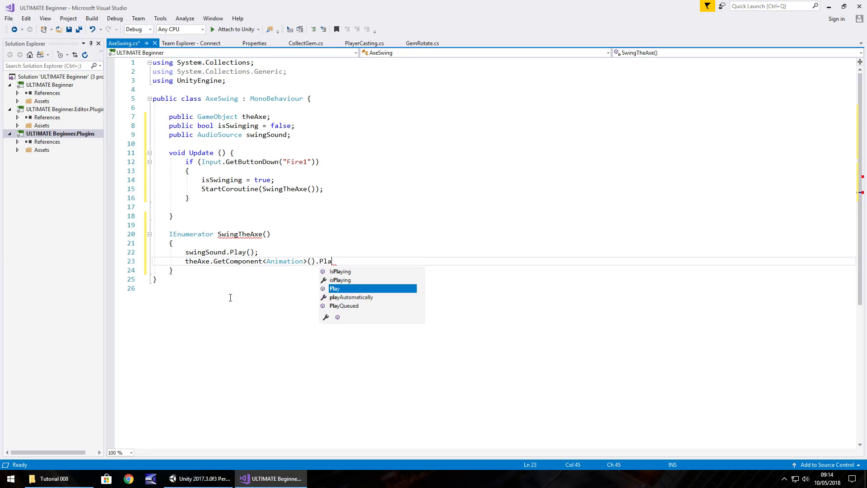
text(y()
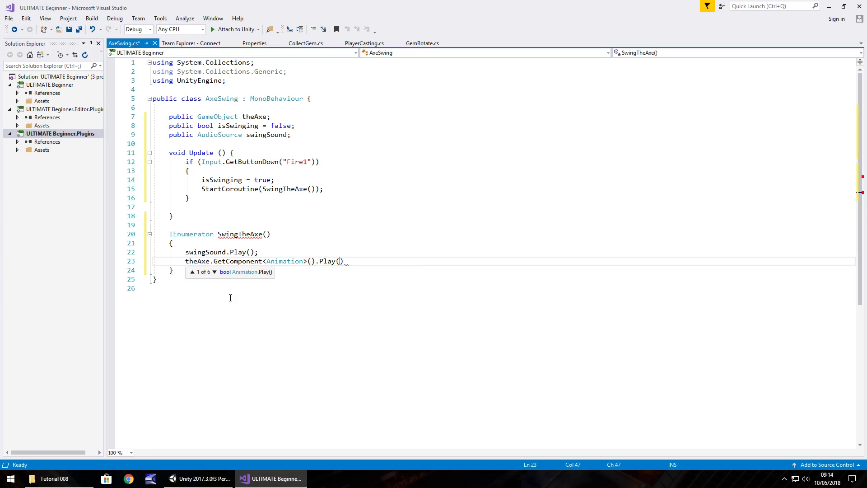
text(")
key(Down)
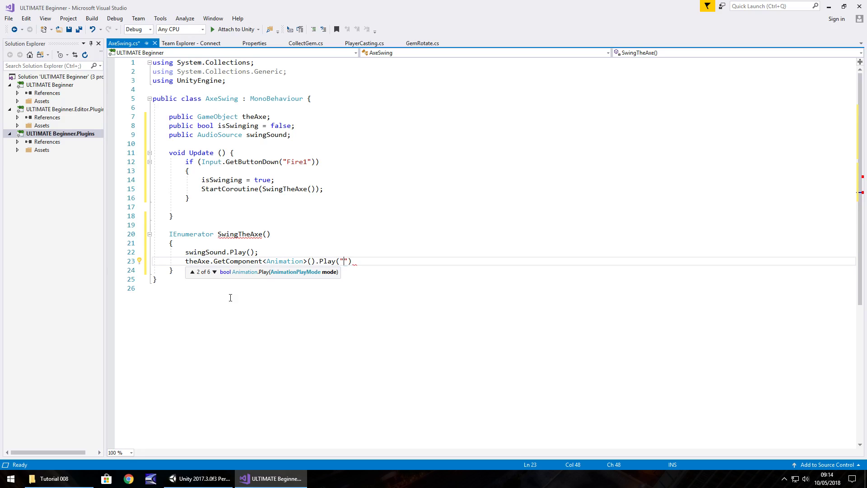
text(SwingAxe)
text(");)
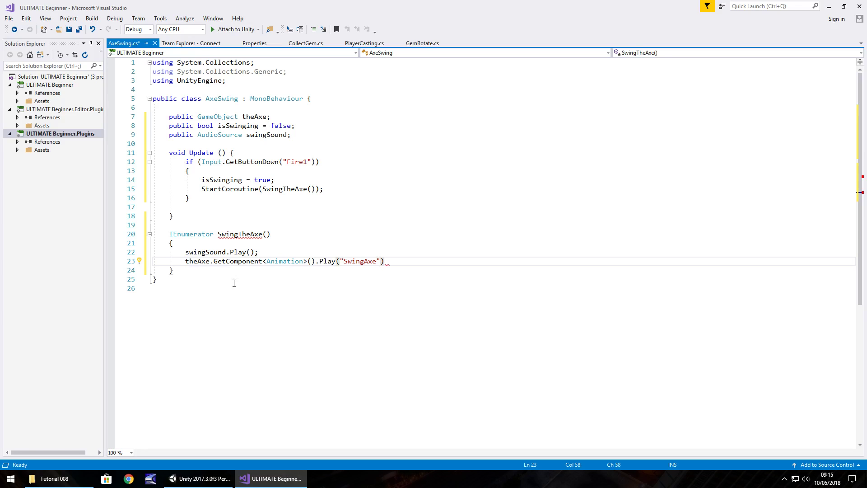
key(Return)
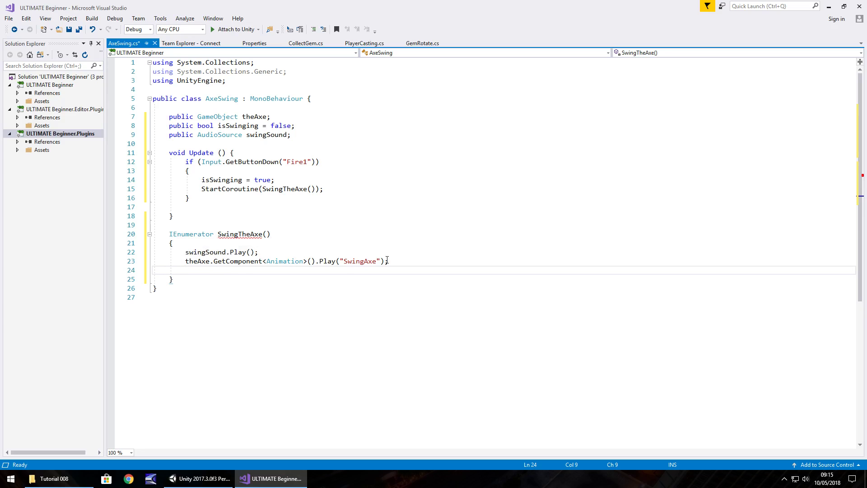
Inspect the SwingAxe clip from Assets > Animations, confirming its final keyframes sit at 0:30.
click(199, 479)
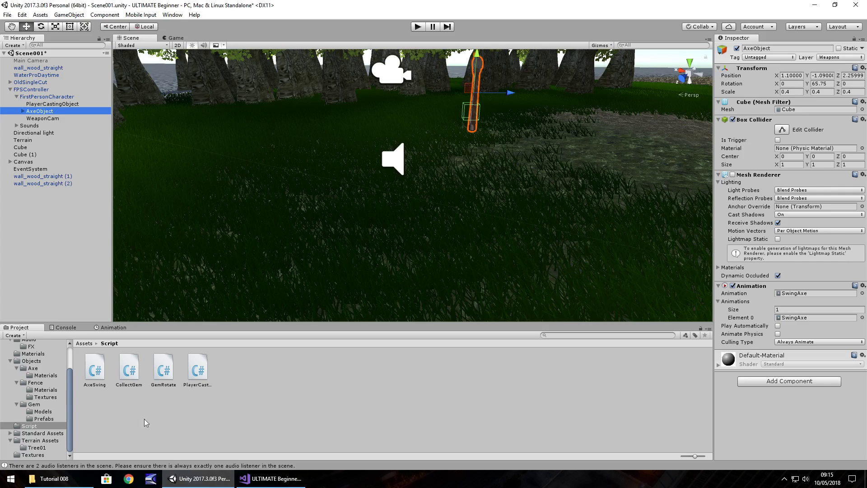
scroll(45, 381, up, 3)
click(36, 364)
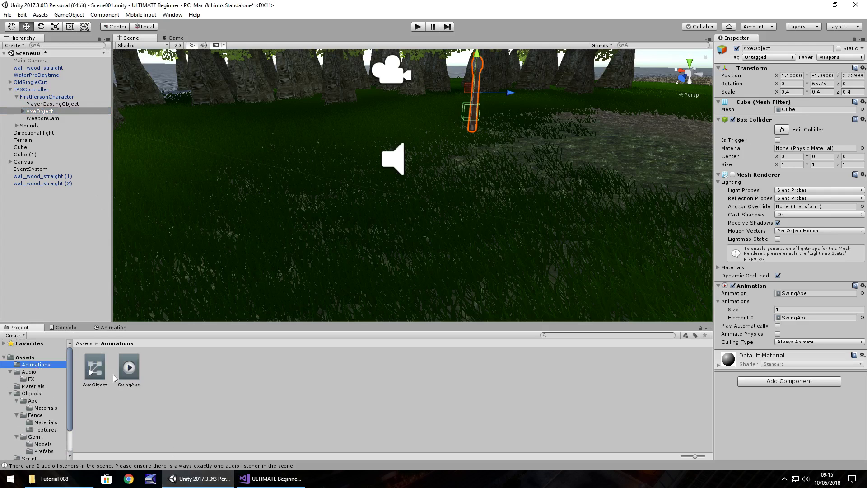
click(128, 368)
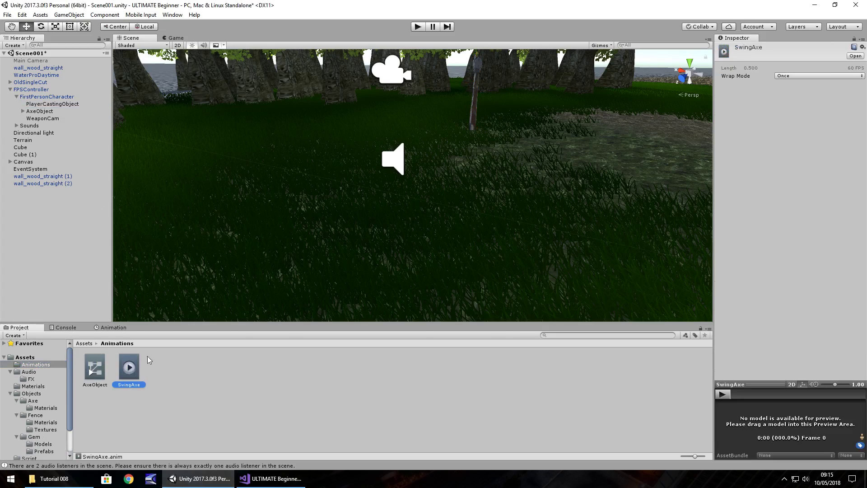
click(110, 328)
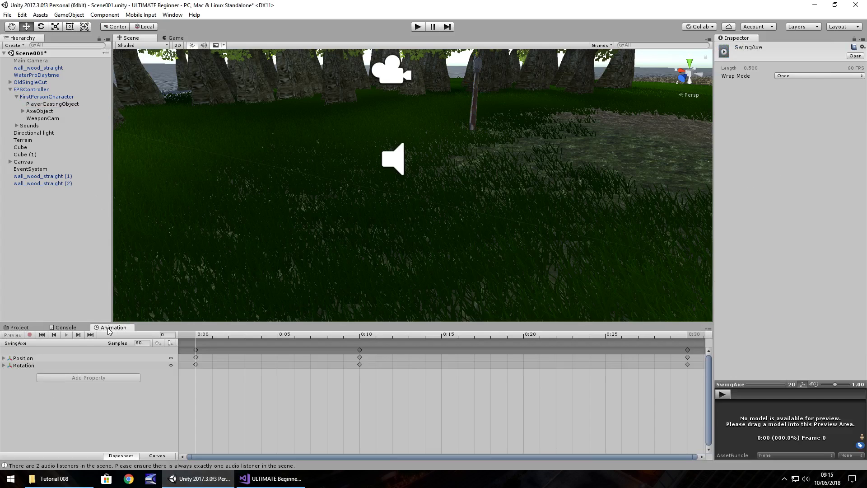
click(688, 350)
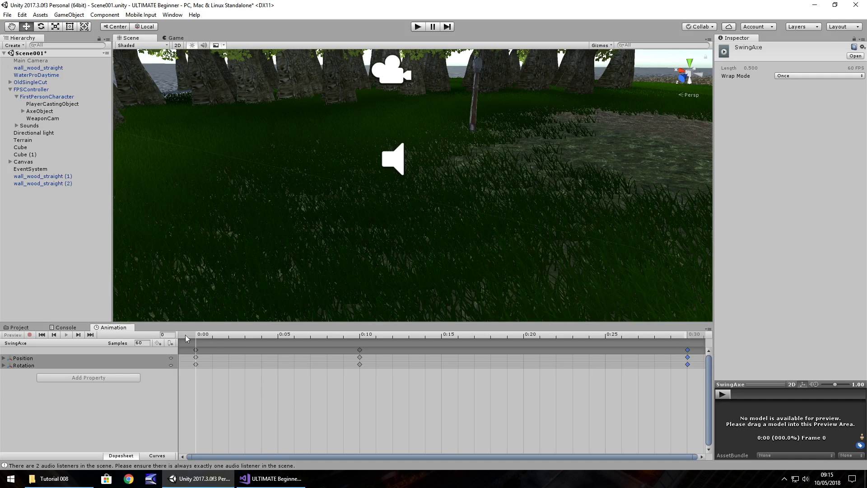
click(687, 337)
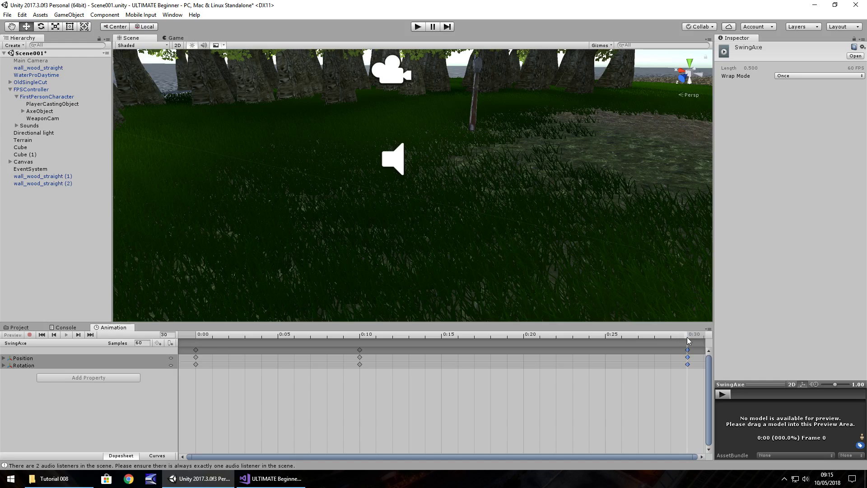
click(18, 327)
Make SwingTheAxe wait WaitForSeconds(0.55f), then set isSwinging = false, and save AxeSwing.cs.
click(271, 479)
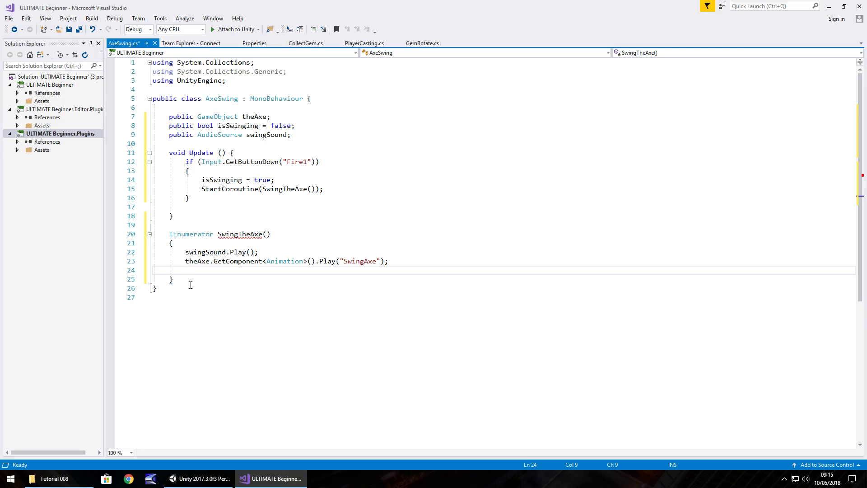
text(yiel)
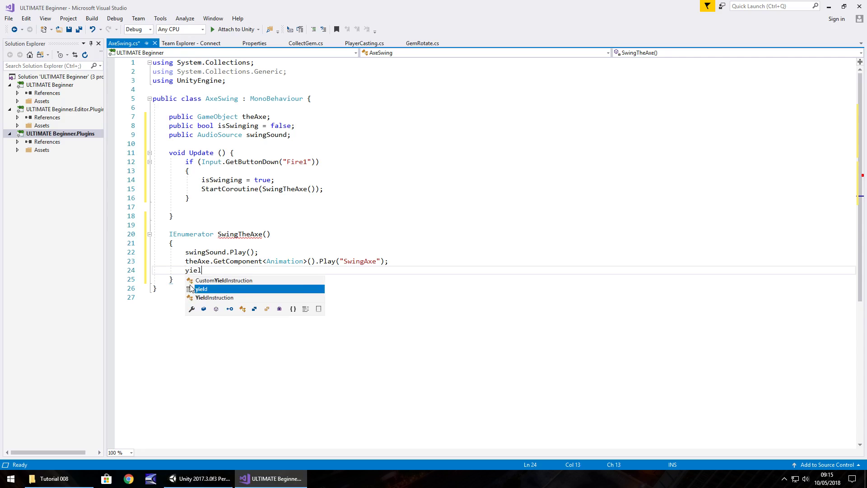
text(d return)
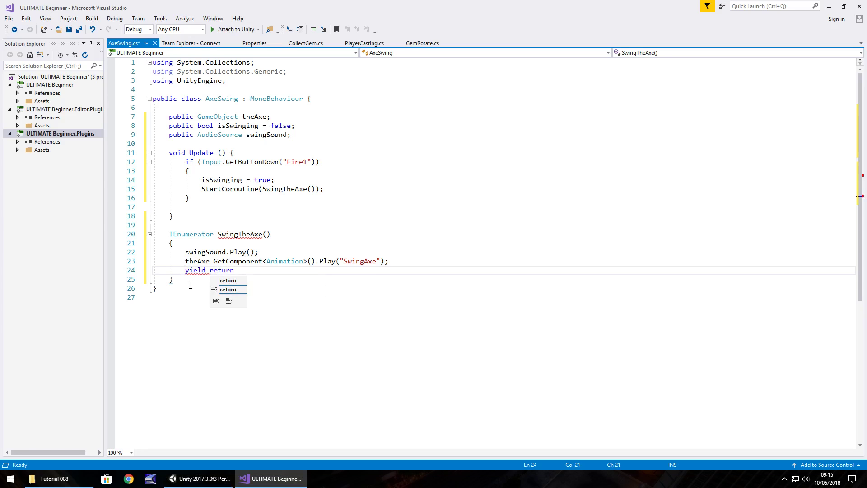
text( new W)
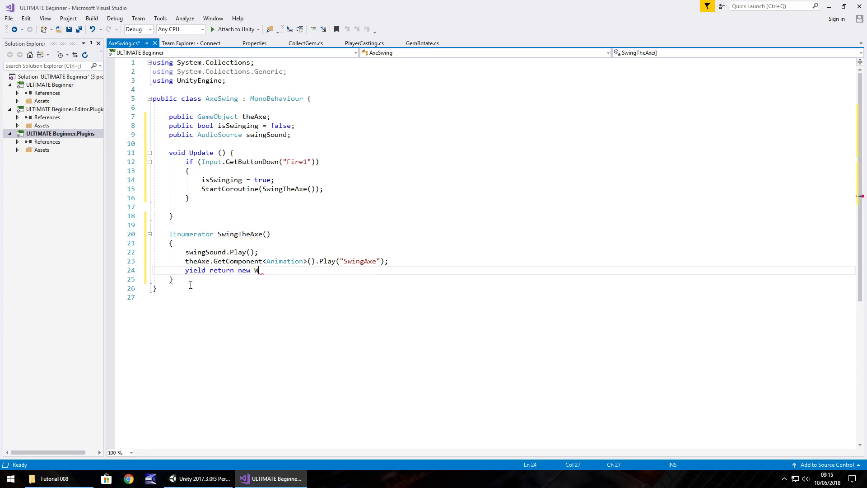
text(aitForSec)
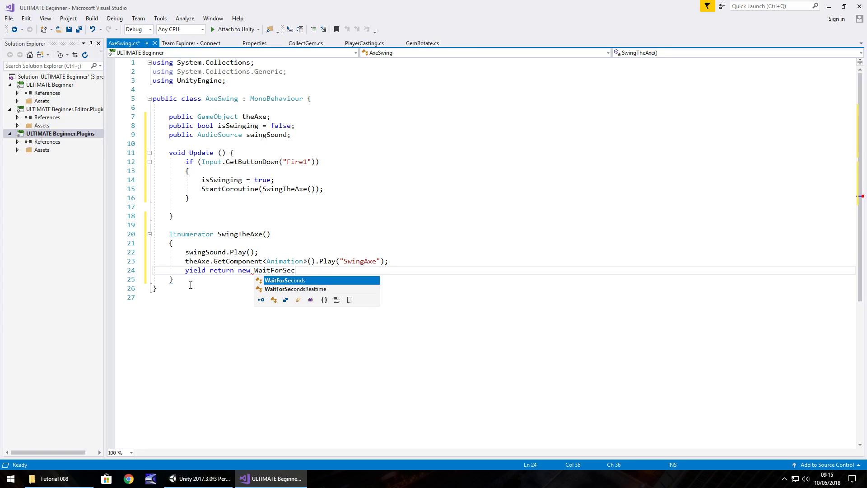
text(onds()
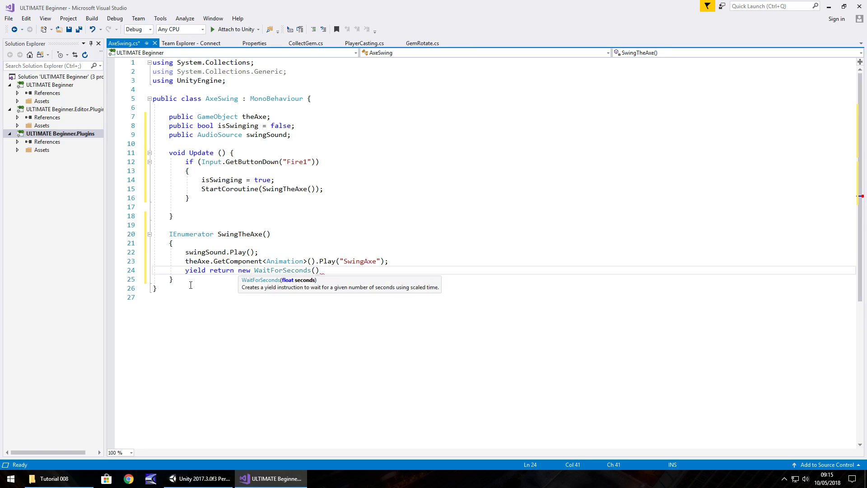
text(0.5)
text(5f)
text())
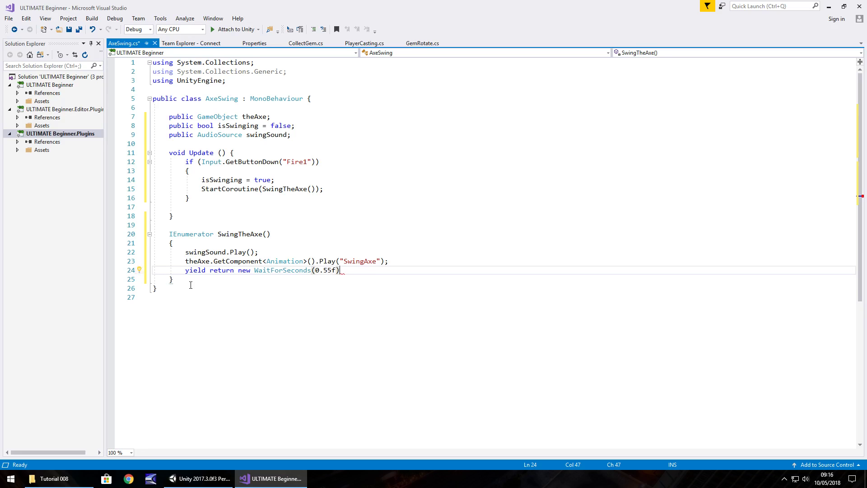
text(;)
key(Return)
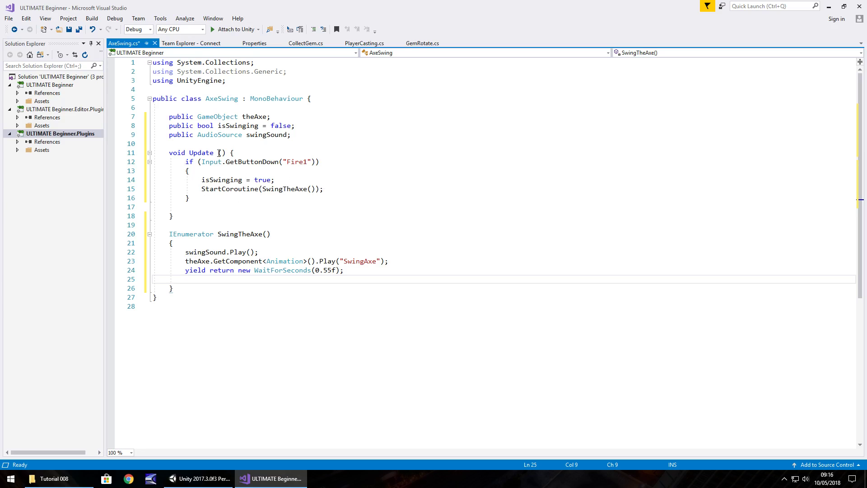
text(i)
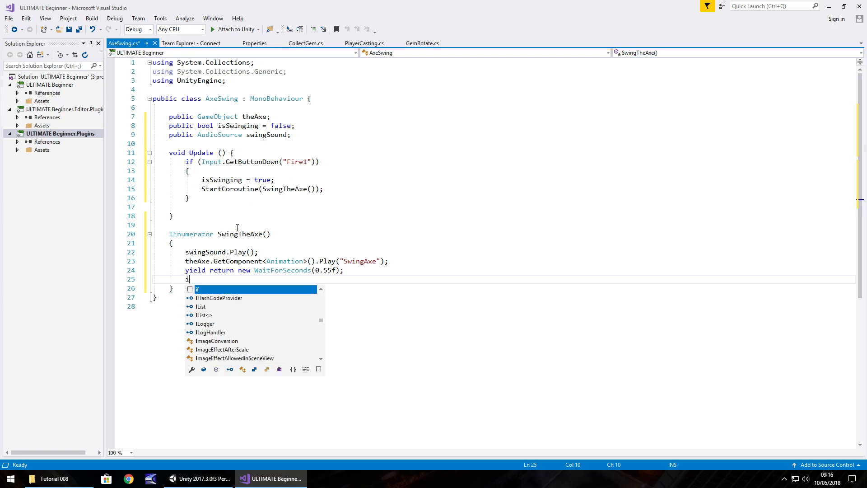
text(sSwinging = false;)
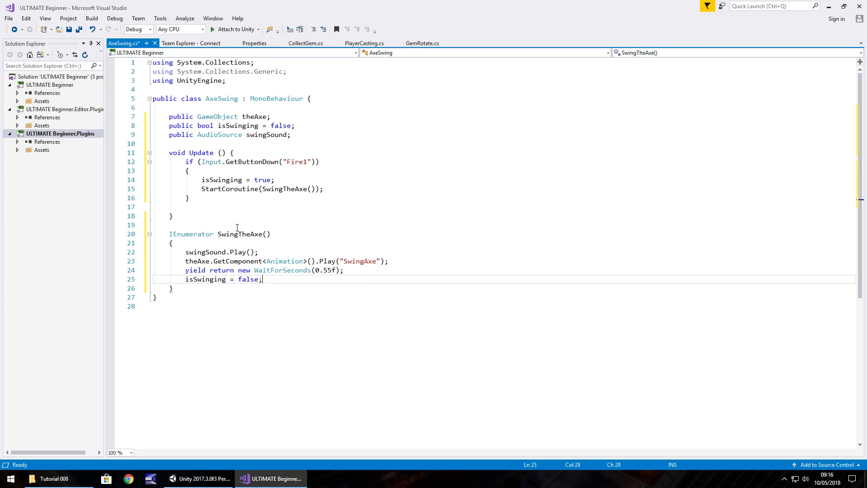
key(ctrl+s)
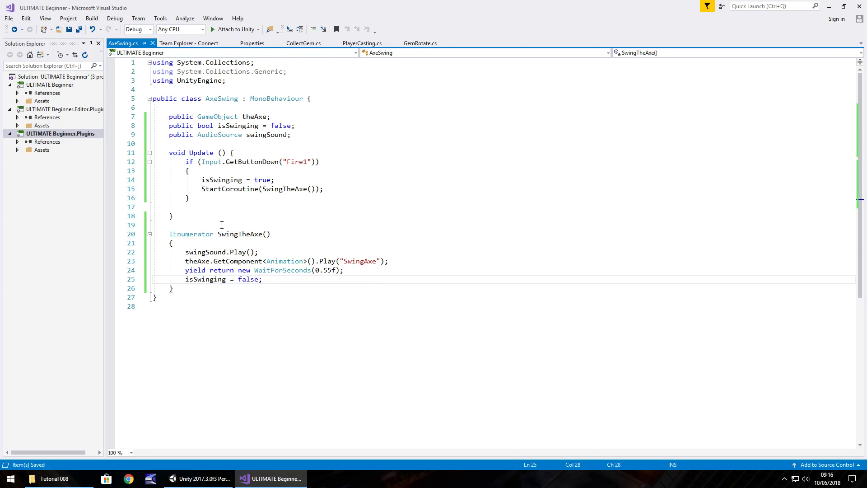
Create an empty game object named WeaponControl.
click(201, 478)
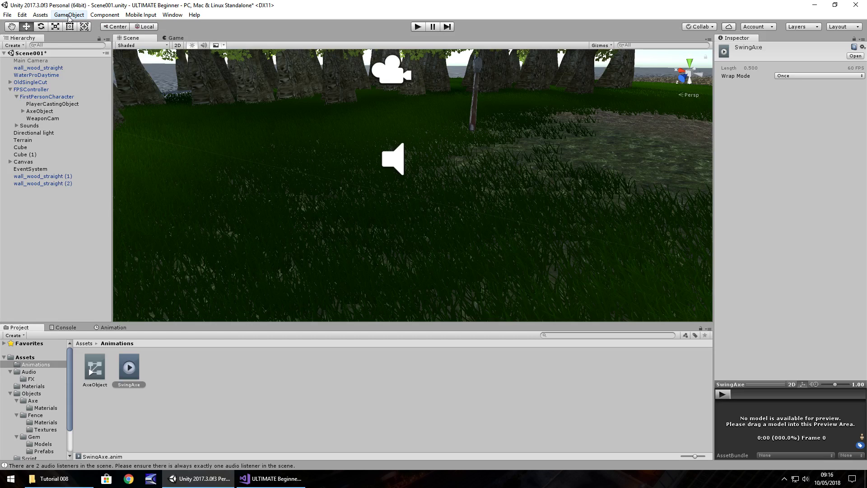
click(69, 15)
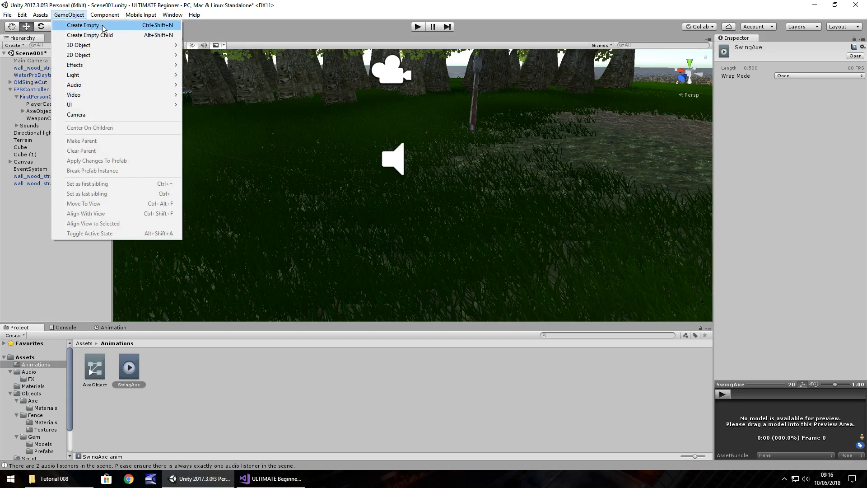
click(69, 29)
click(28, 191)
text(WeaponControl)
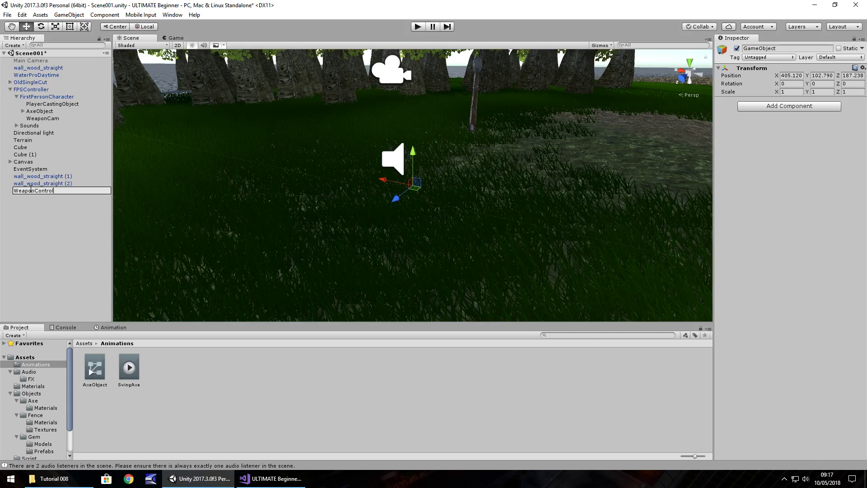
key(Return)
Attach the AxeSwing script to WeaponControl and assign AxeObject as The Axe.
scroll(39, 429, down, 3)
click(38, 426)
drag(90, 386, 31, 193)
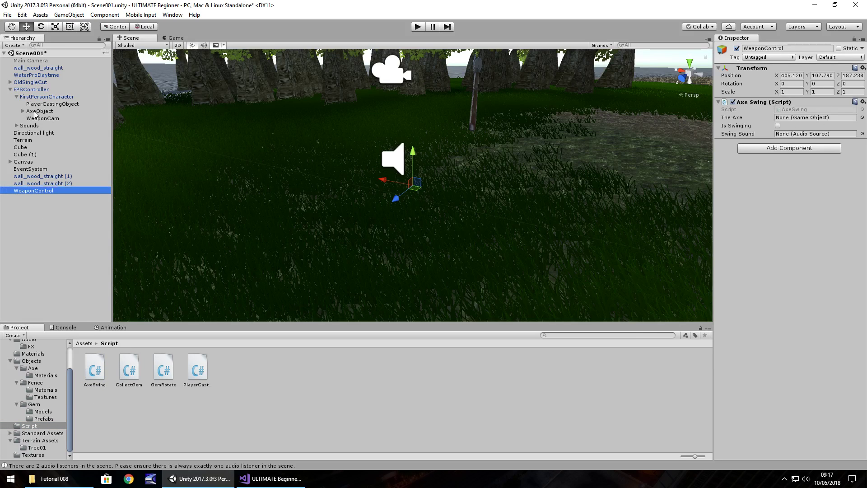
drag(38, 111, 802, 122)
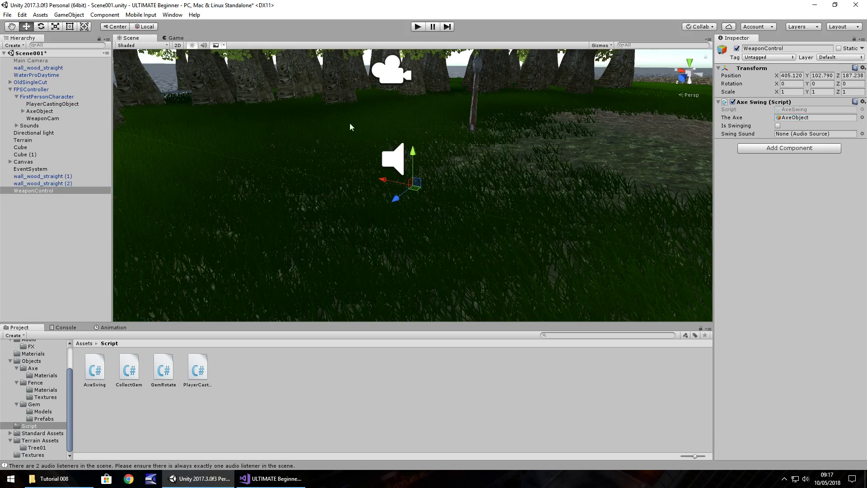
Duplicate the Ding001 sound under Sounds > FX and name the copy AxeSwing.
click(30, 126)
click(17, 126)
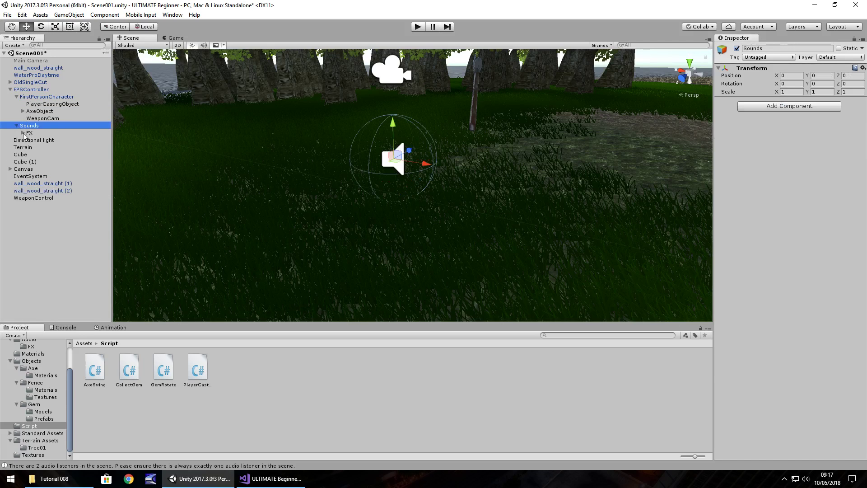
click(22, 133)
click(45, 141)
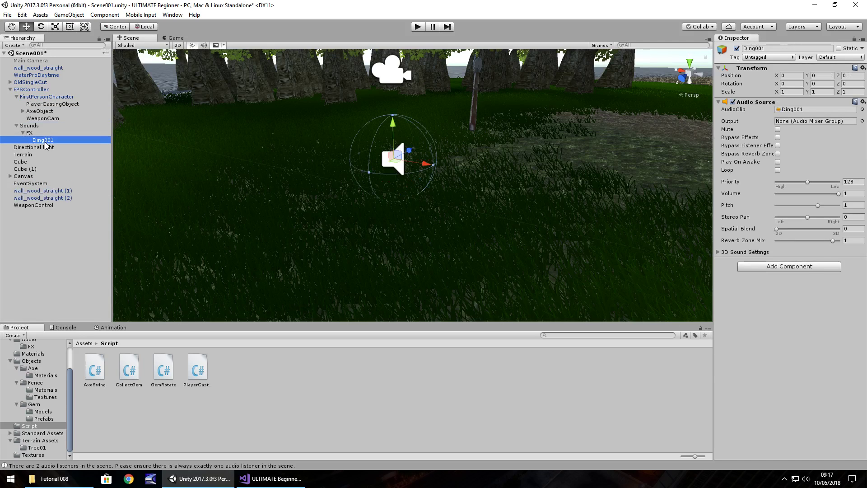
key(ctrl+d)
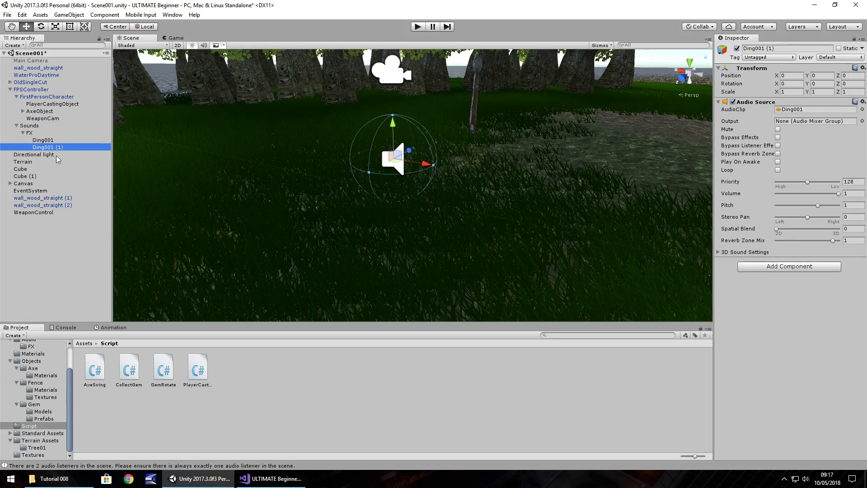
key(F2)
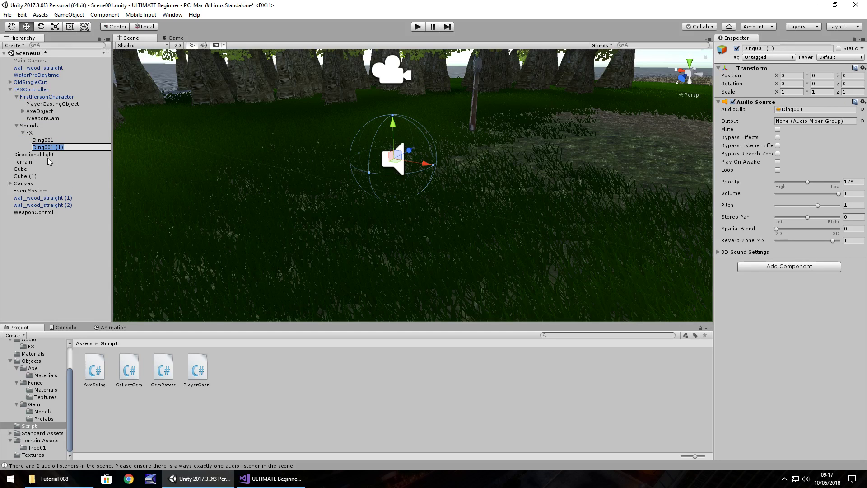
text(AxeSwing)
key(Return)
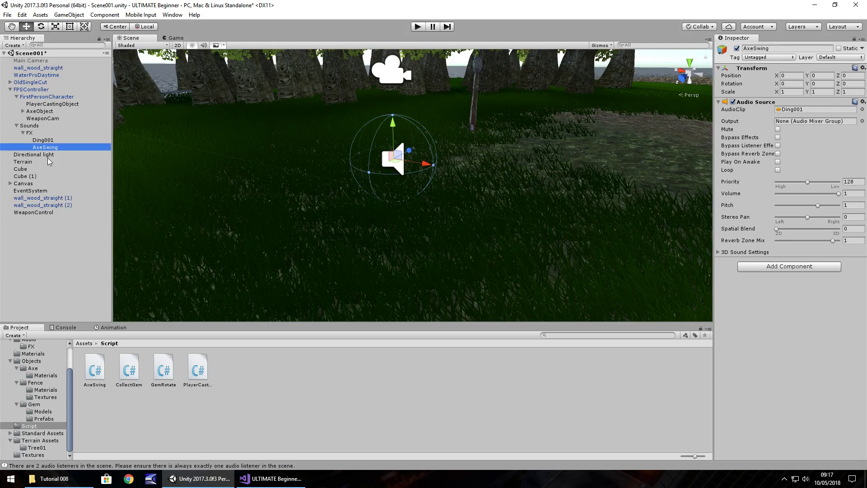
Give AxeSwing the SwingAxe clip and set it as WeaponControl's Swing Sound.
click(31, 346)
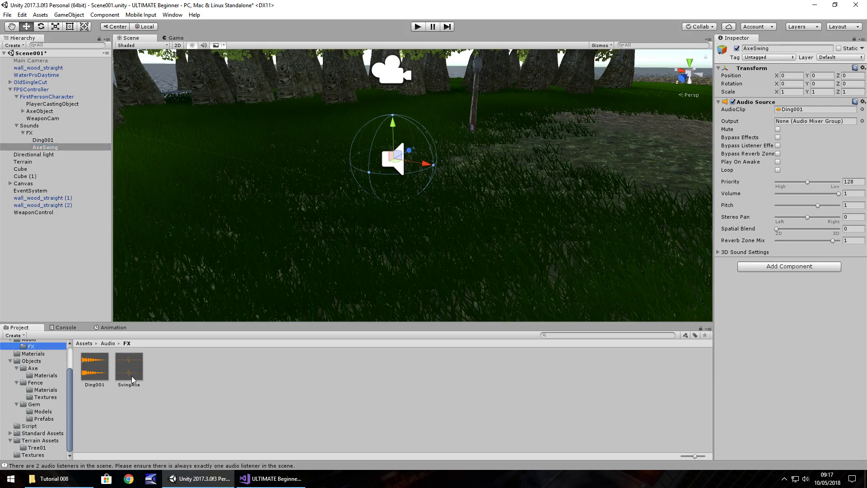
drag(131, 370, 800, 111)
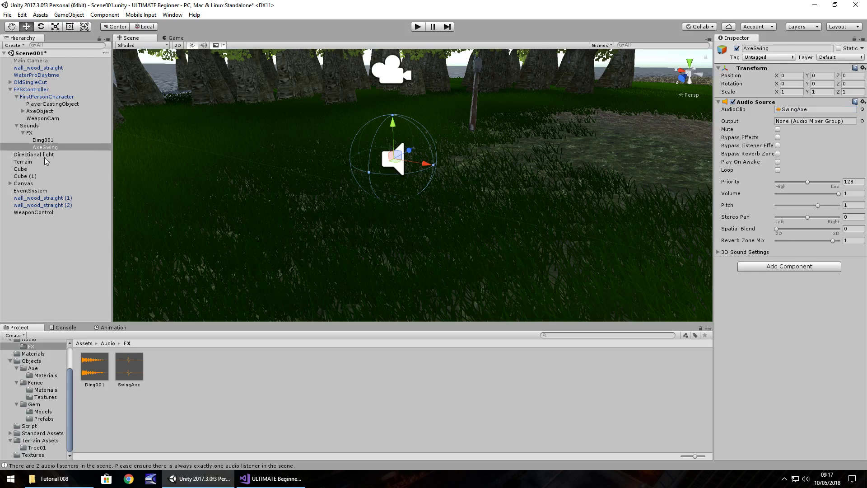
click(32, 212)
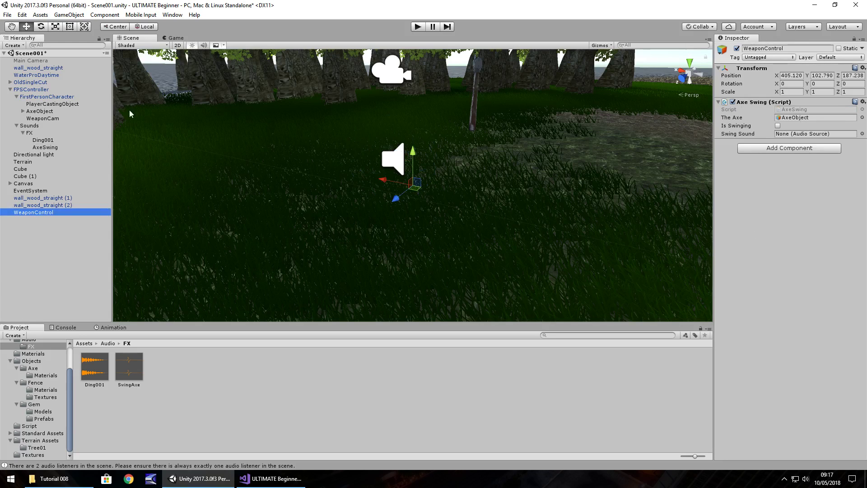
drag(46, 147, 804, 138)
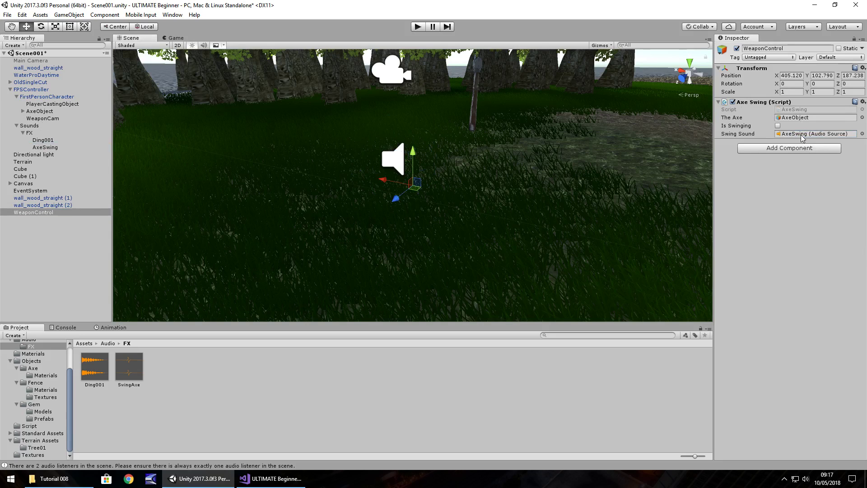
Play-test the game, walking the player around and left-clicking to swing the axe, then stop.
click(418, 26)
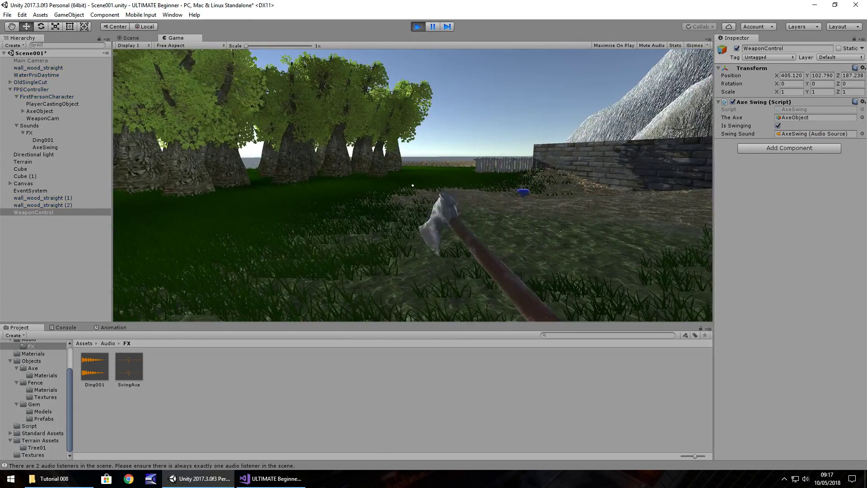
key(w)
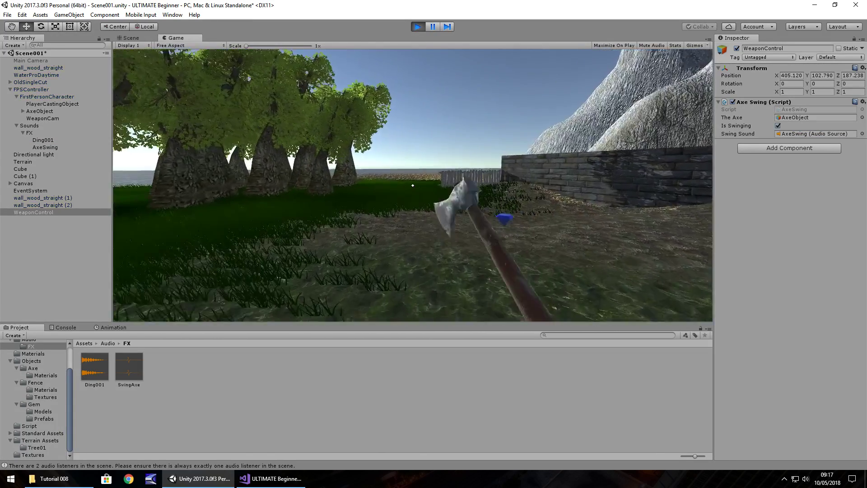
key(w)
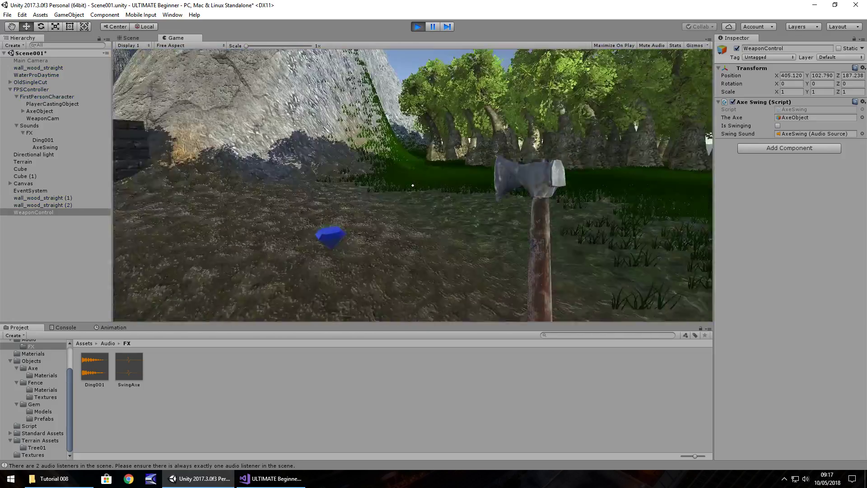
click(413, 186)
key(w)
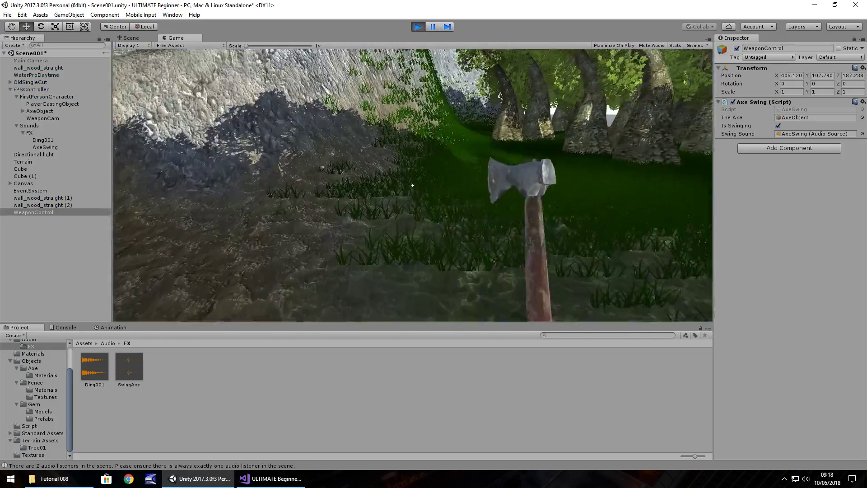
key(ctrl+p)
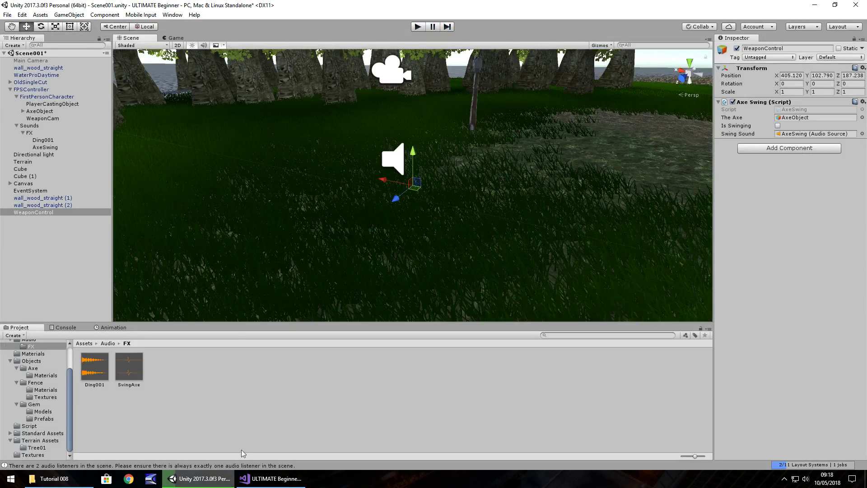
Check AxeSwing.cs, play-test repeated axe swings again, then bring the script back to front.
click(271, 478)
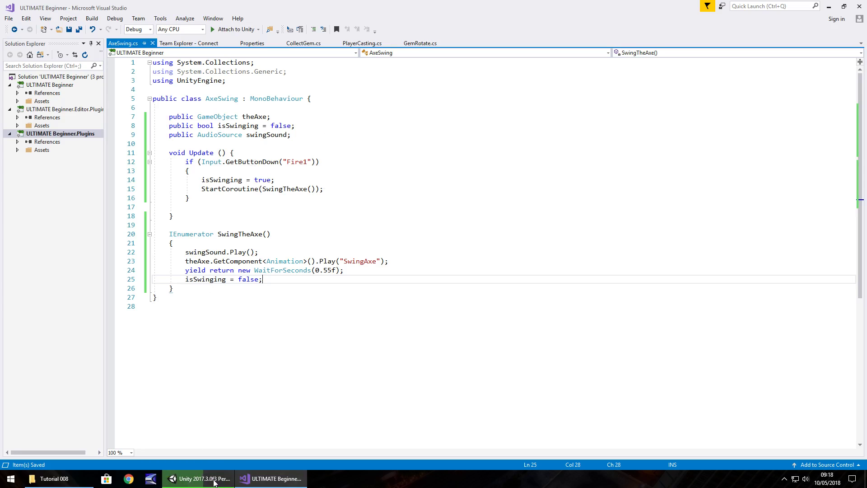
click(216, 483)
click(417, 26)
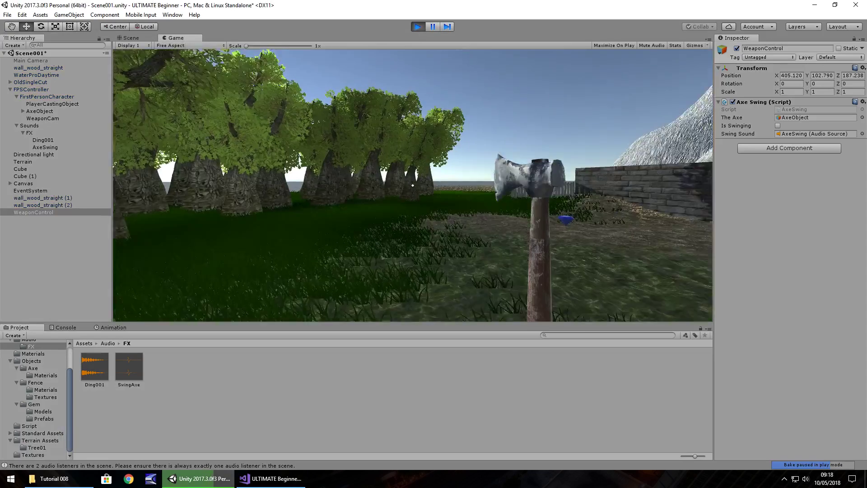
click(413, 185)
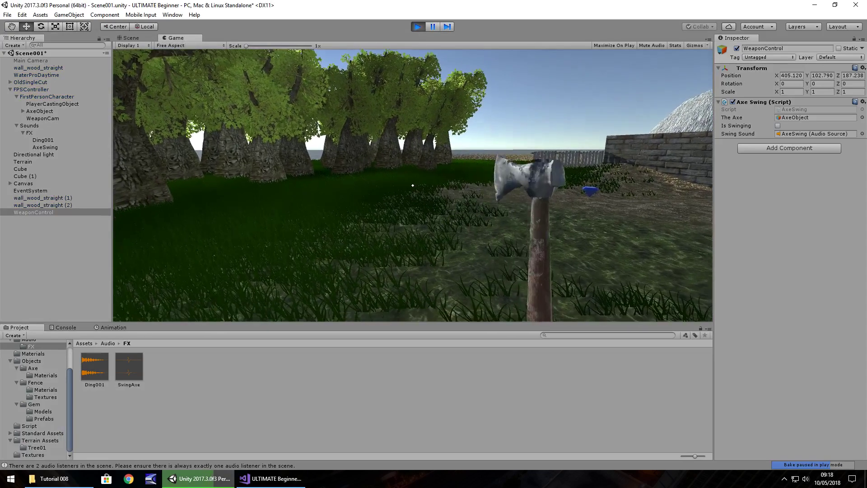
key(ctrl+p)
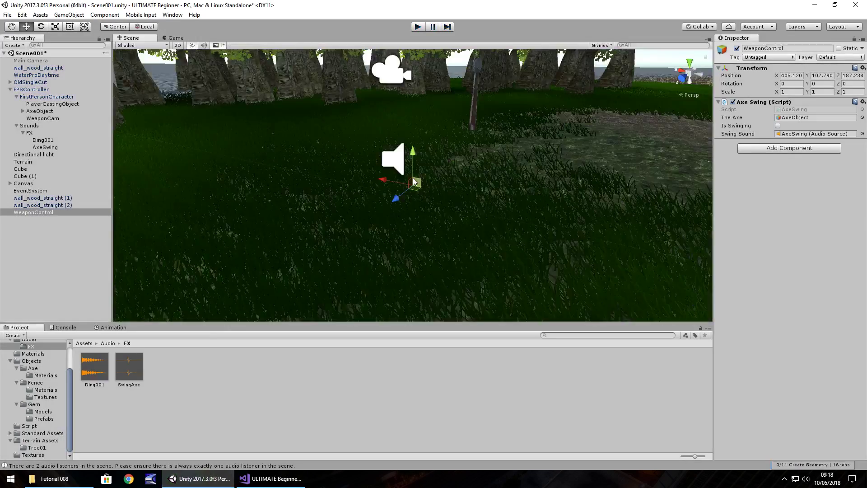
click(271, 478)
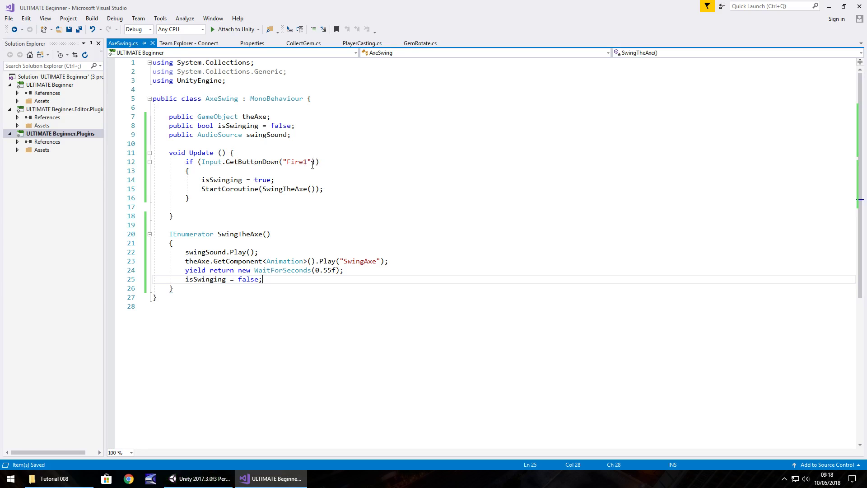
Append '&& isSwinging = false' to the line 12 Fire1 condition and trim one ampersand.
click(317, 162)
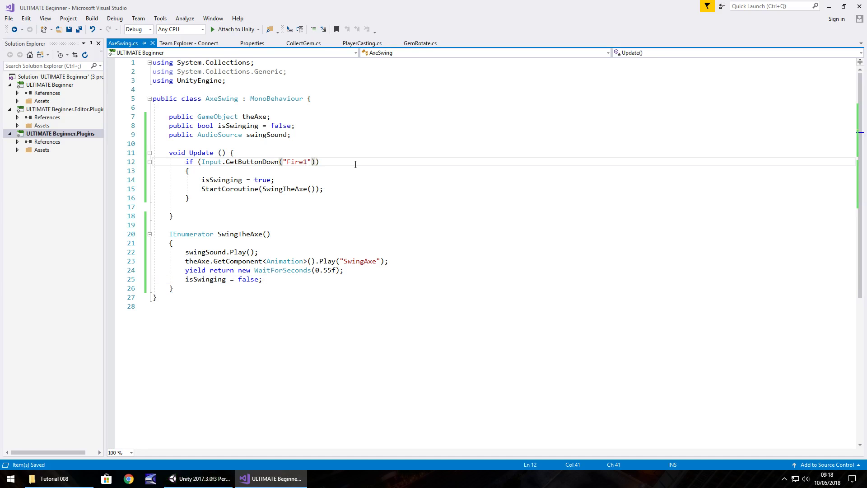
text(&& )
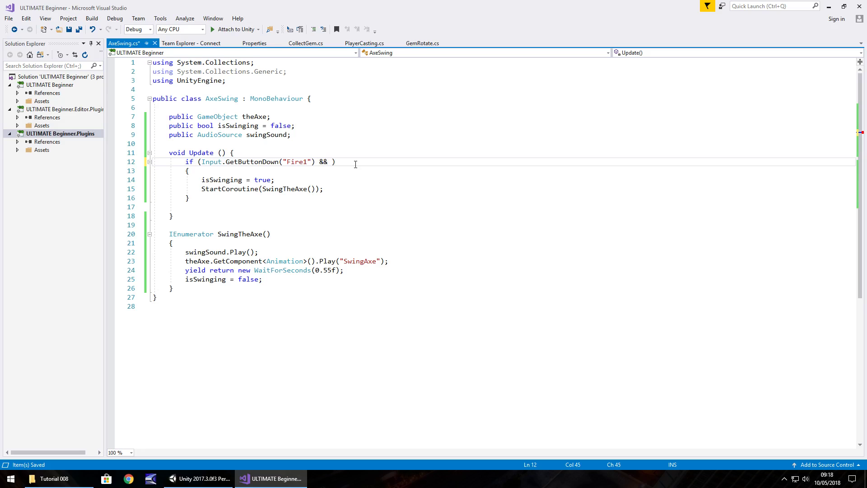
text(isSwing)
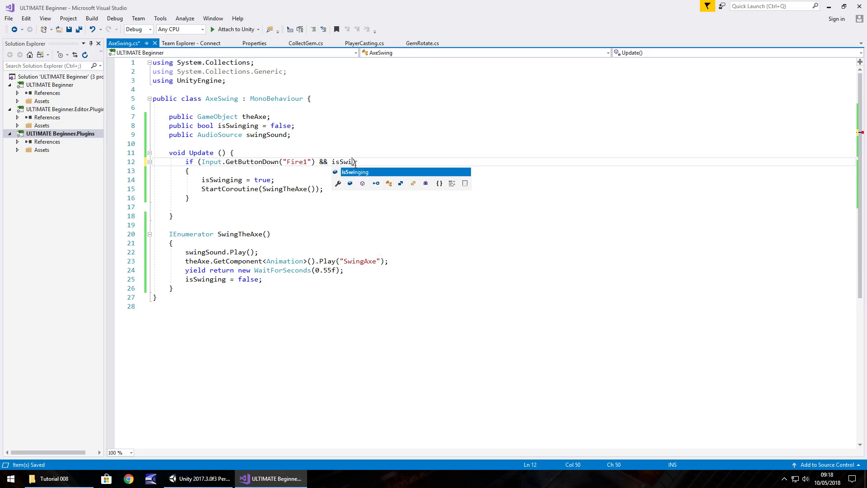
text(ing = false)
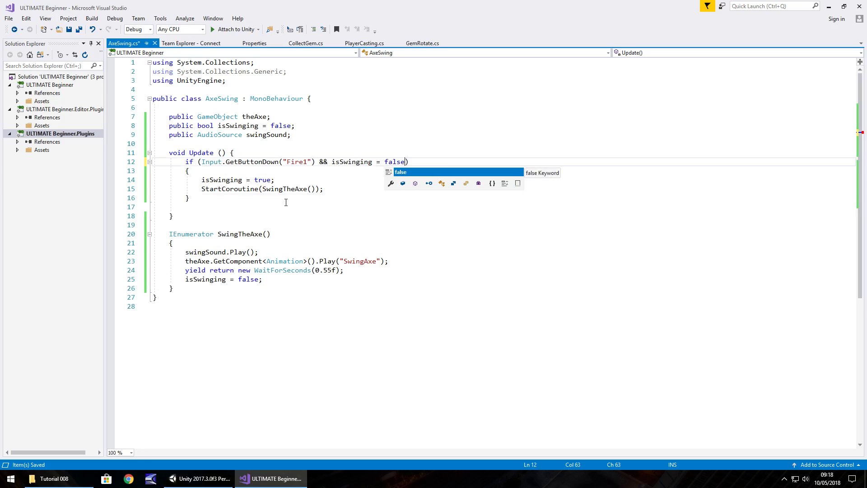
click(310, 194)
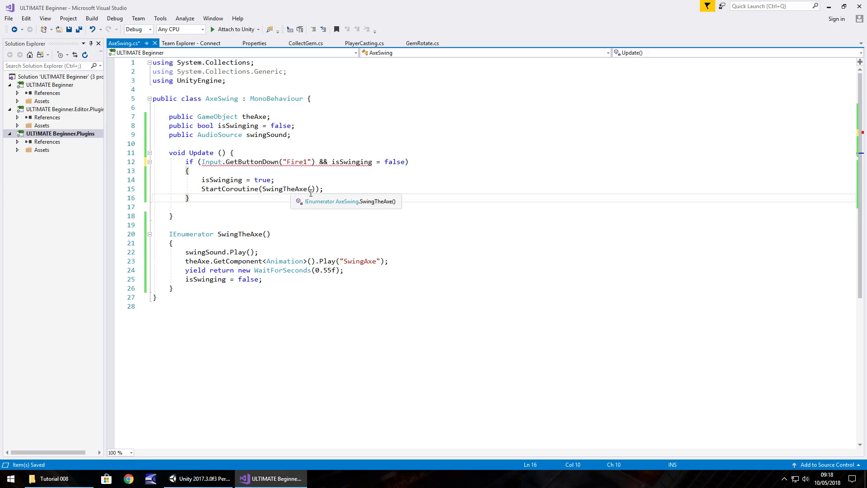
click(350, 162)
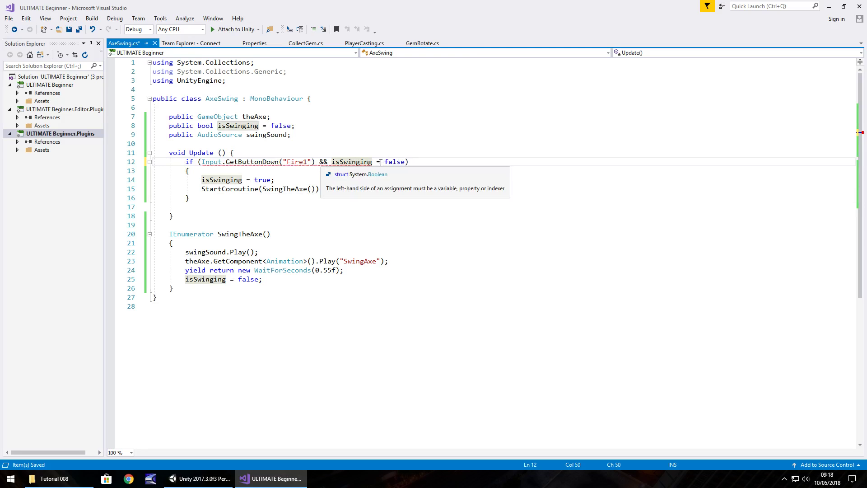
click(280, 176)
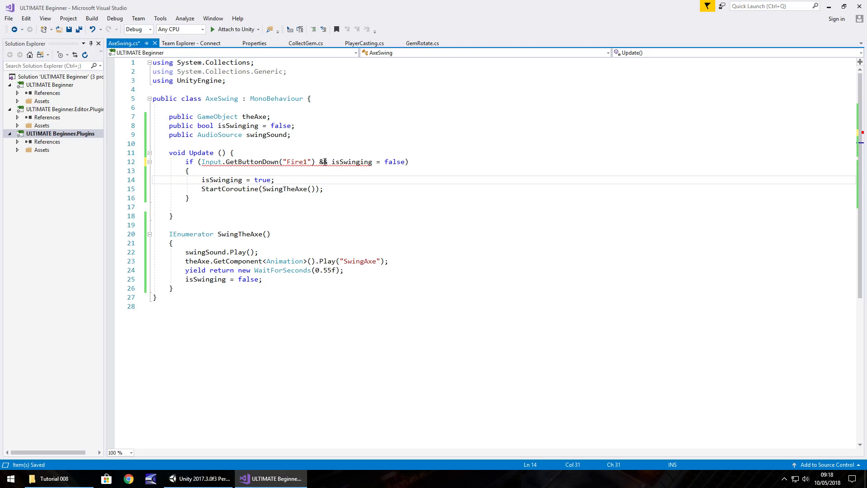
click(328, 161)
key(BackSpace)
click(287, 199)
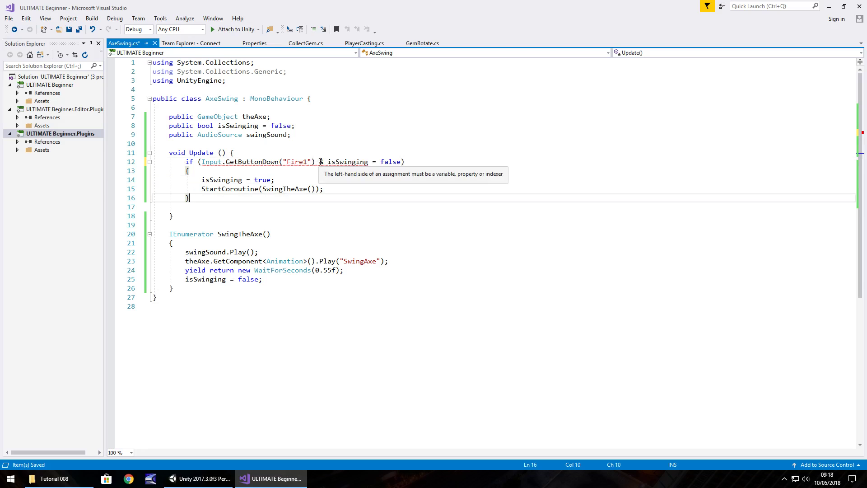
Retype the isSwinging check and fix its spelling, then delete it and select the trailing ' false'.
drag(369, 162, 321, 161)
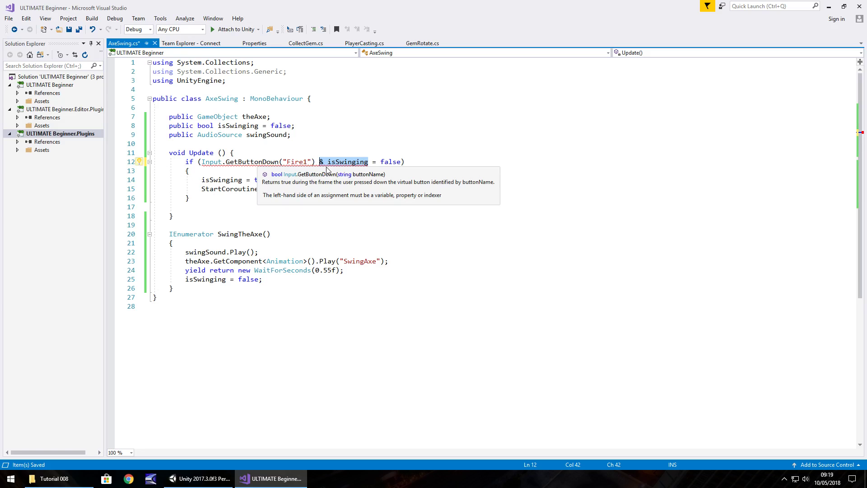
text(&& )
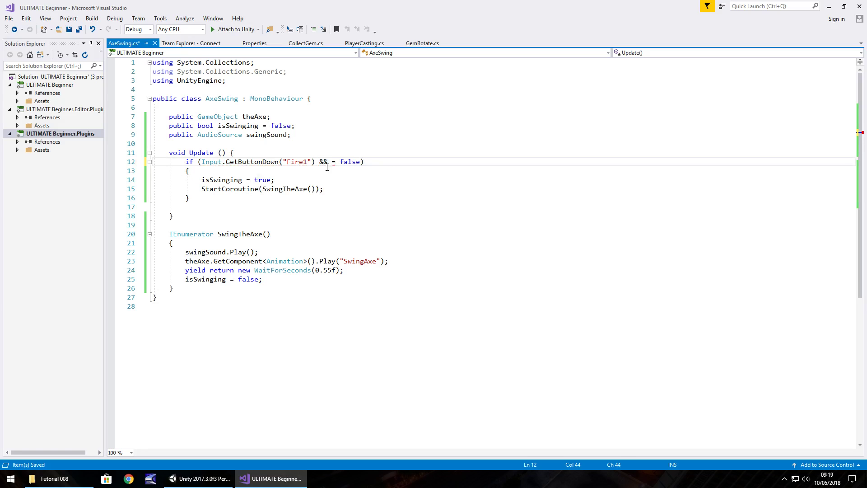
text(isSwn)
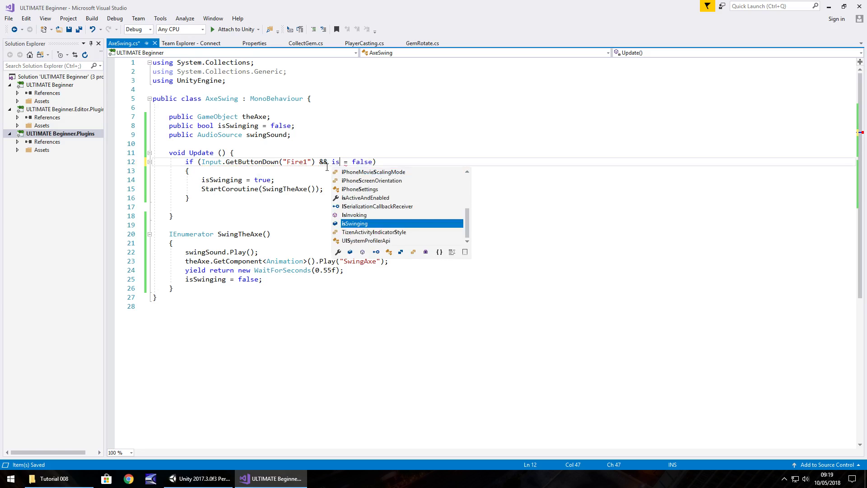
text(ging)
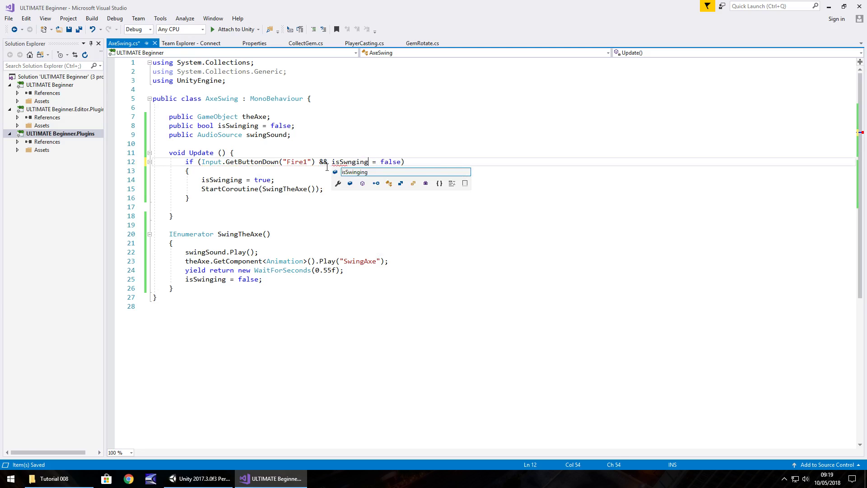
click(313, 181)
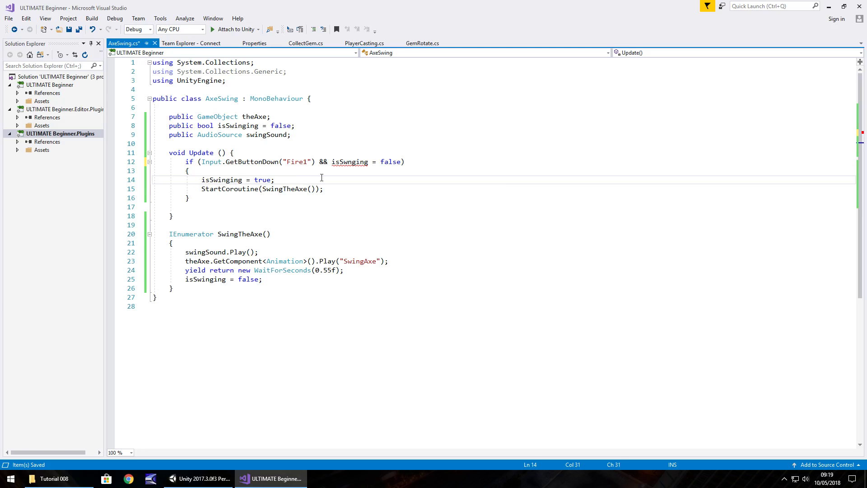
click(350, 161)
text(i)
click(312, 199)
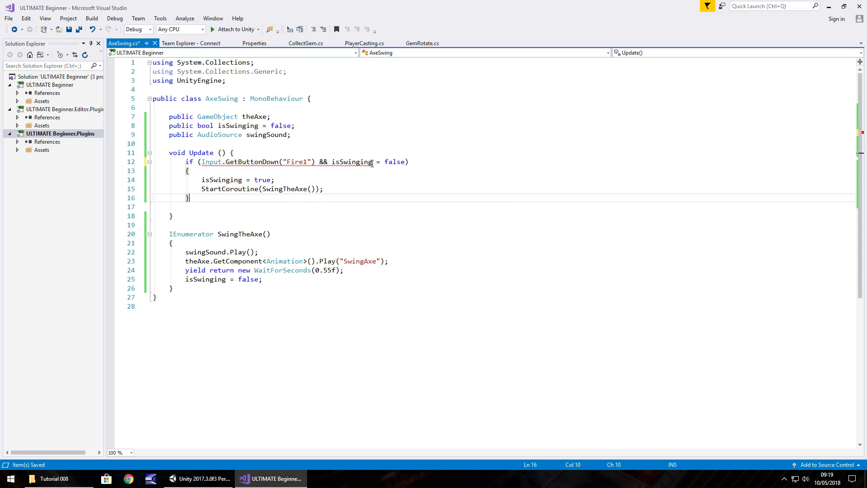
drag(373, 162, 316, 163)
key(BackSpace)
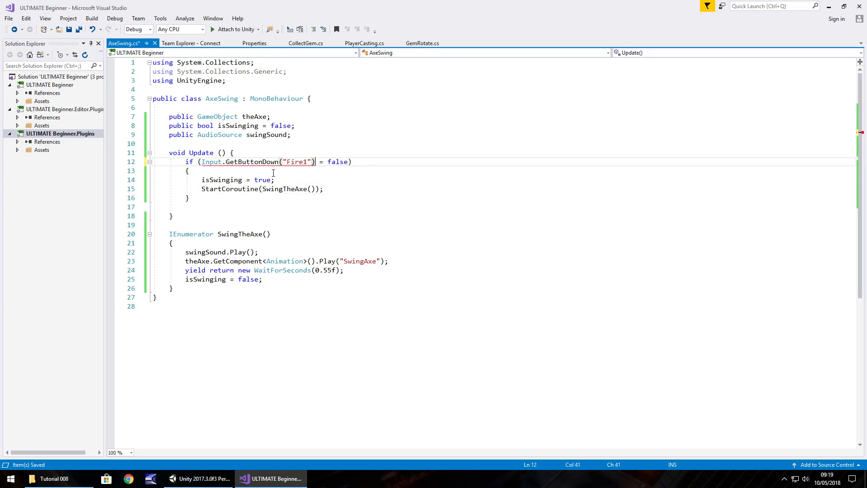
click(276, 189)
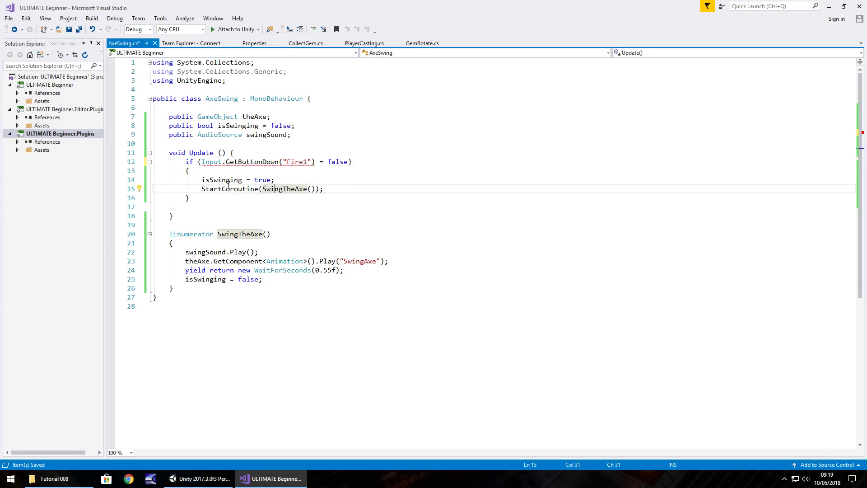
drag(348, 162, 319, 164)
Remove the '= false' comparison so line 12 checks only Fire1, and save.
click(319, 165)
key(BackSpace)
key(BackSpace)
key(ctrl+s)
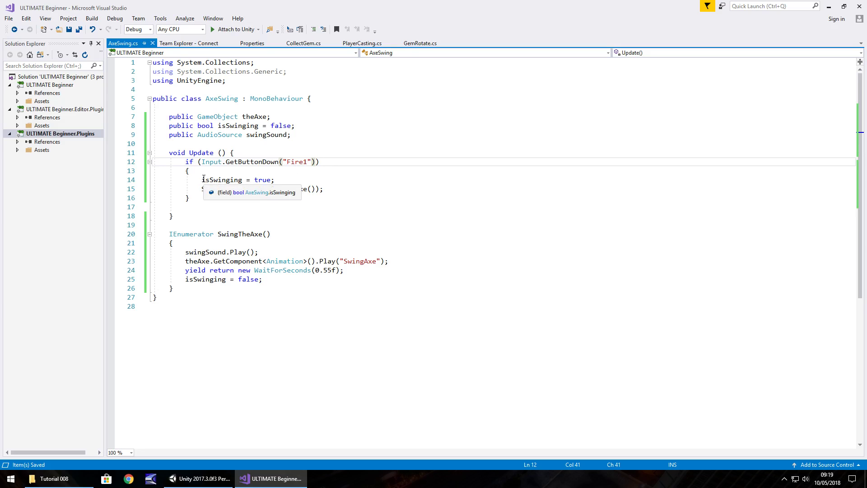
Move isSwinging = true and StartCoroutine inside a new if (isSwinging == false) block, and save.
click(202, 180)
key(Return)
key(Up)
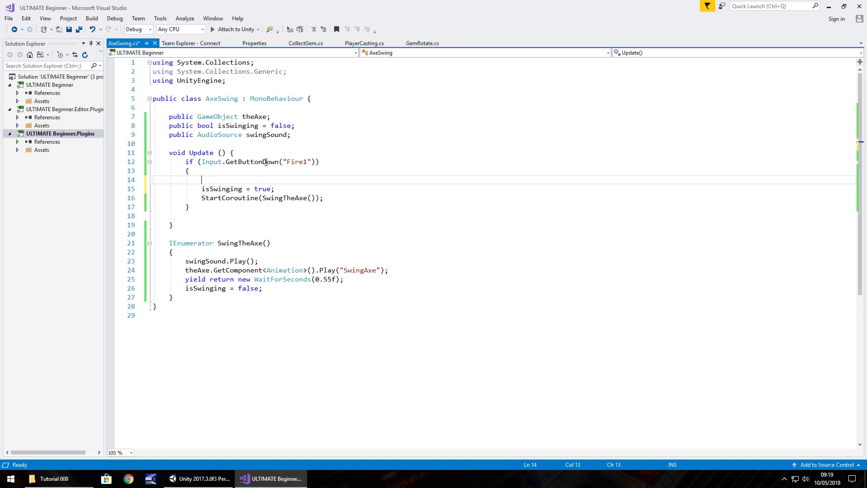
text(if)
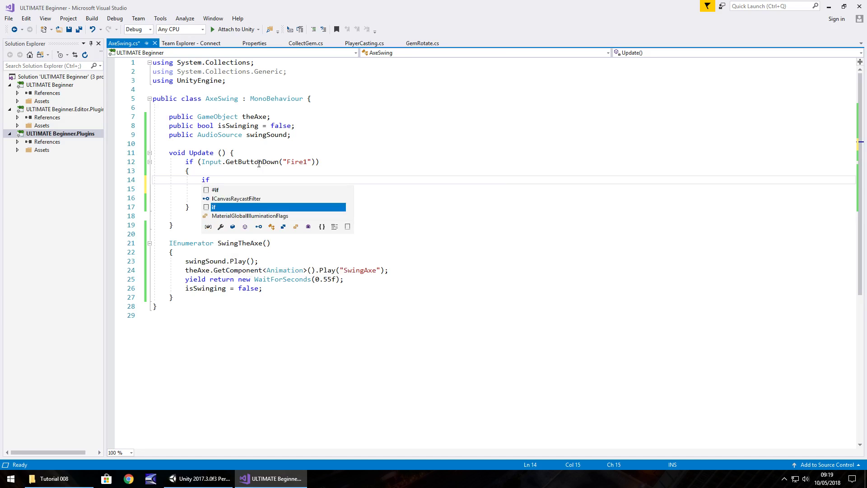
text( (isSw)
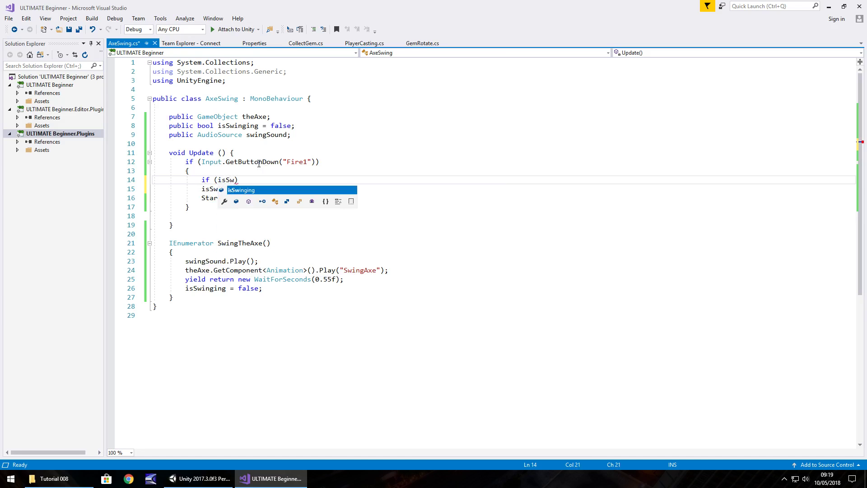
text(ing)
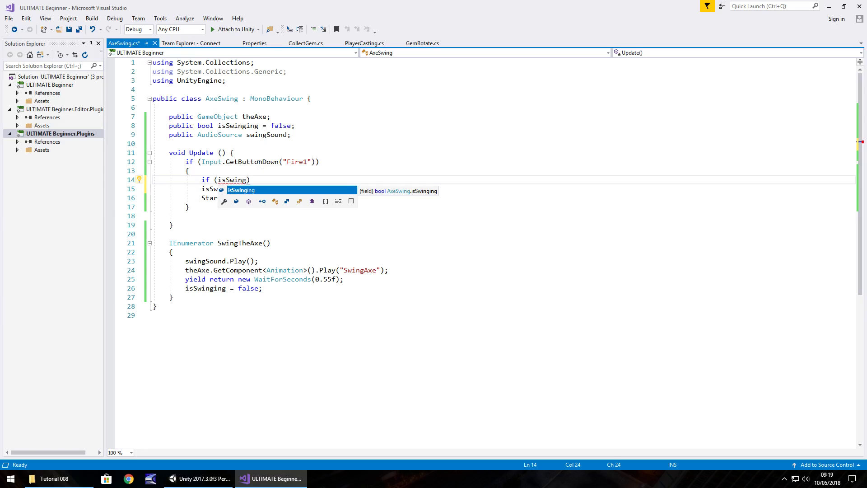
text(ing )
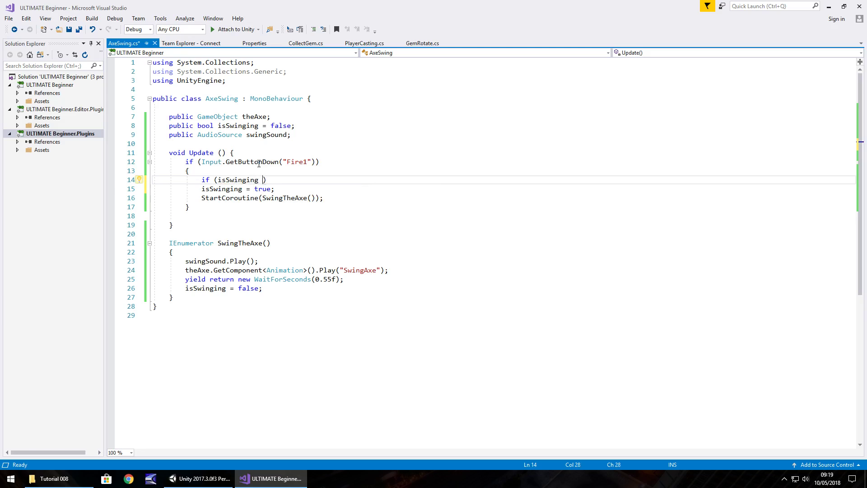
text(== false)
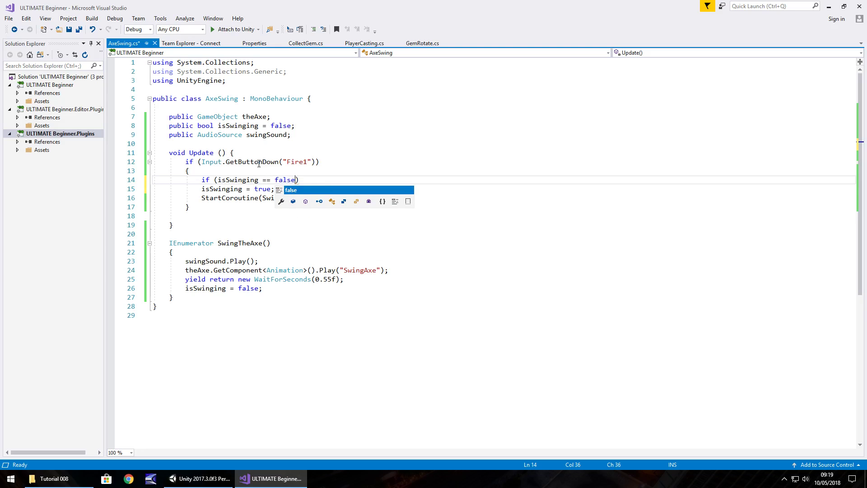
text() {)
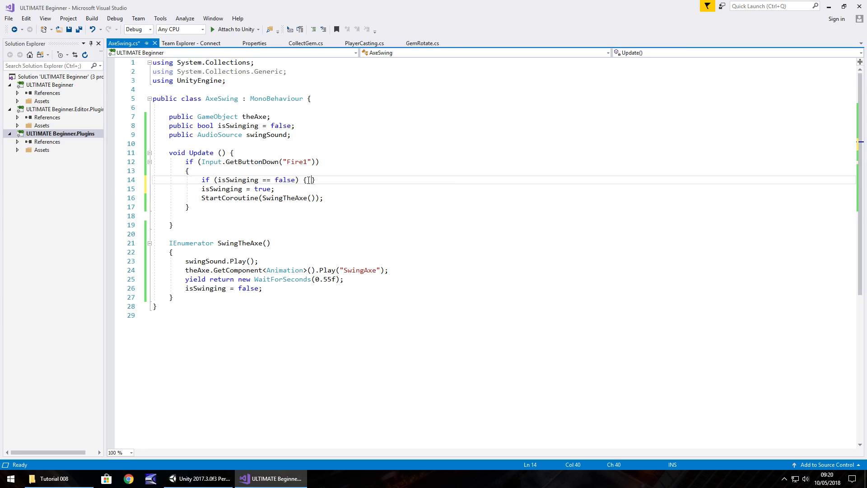
key(Return)
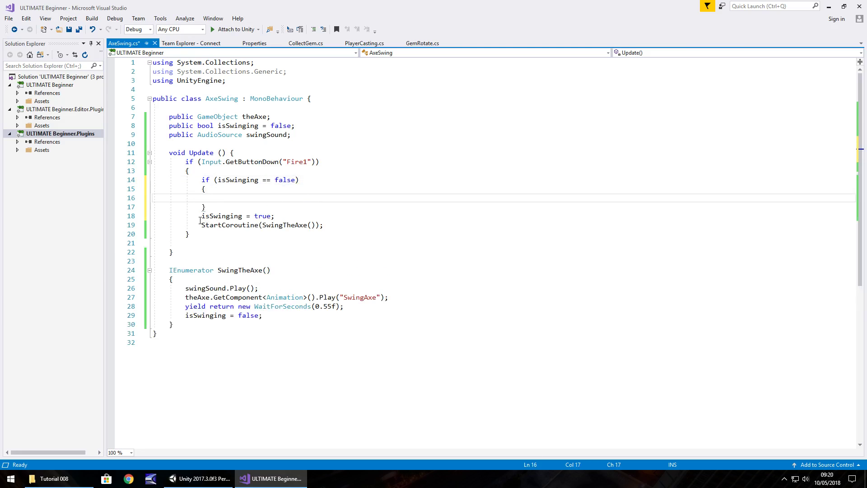
drag(200, 216, 325, 225)
key(ctrl+x)
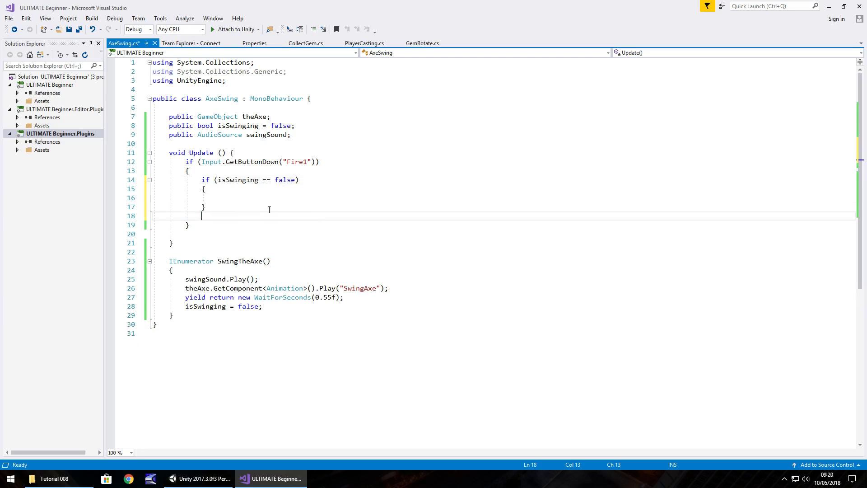
click(240, 198)
key(ctrl+v)
key(ctrl+s)
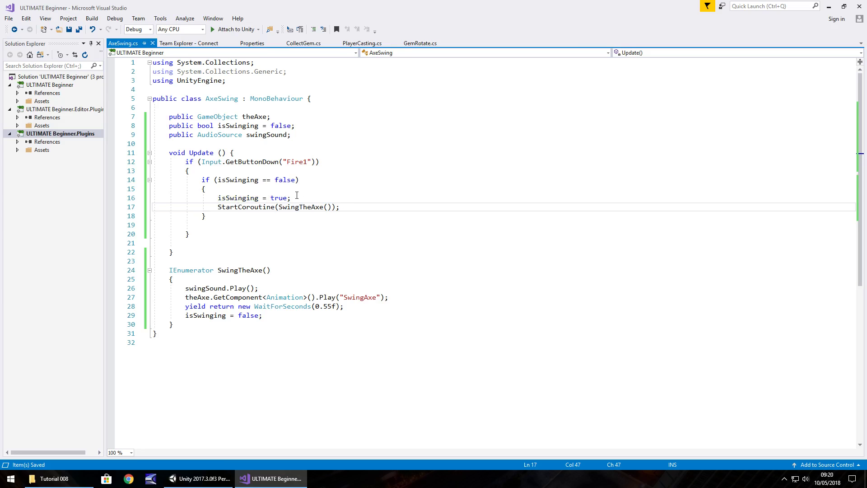
Play-test a left-click axe swing in Unity, watching Is Swinging turn on, then return to Visual Studio.
click(201, 478)
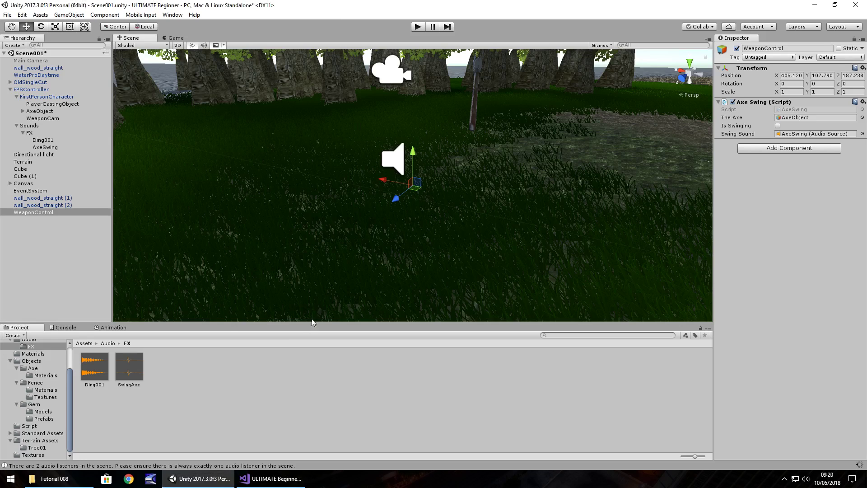
click(419, 27)
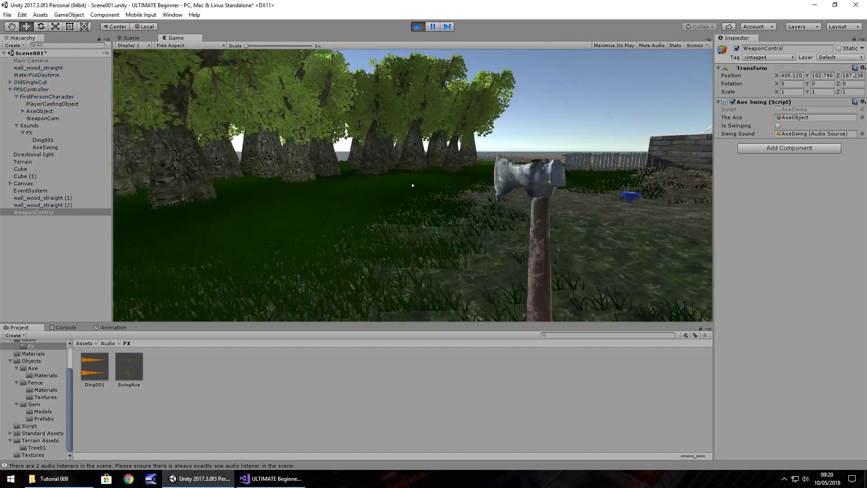
click(413, 185)
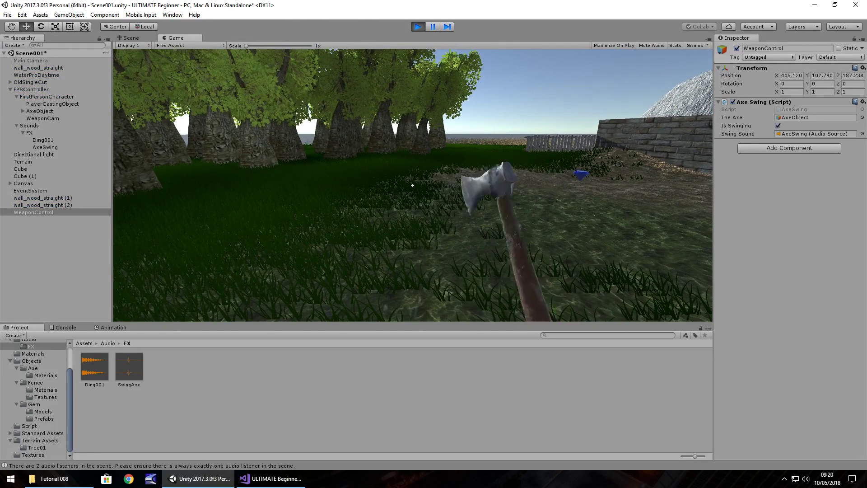
key(ctrl+p)
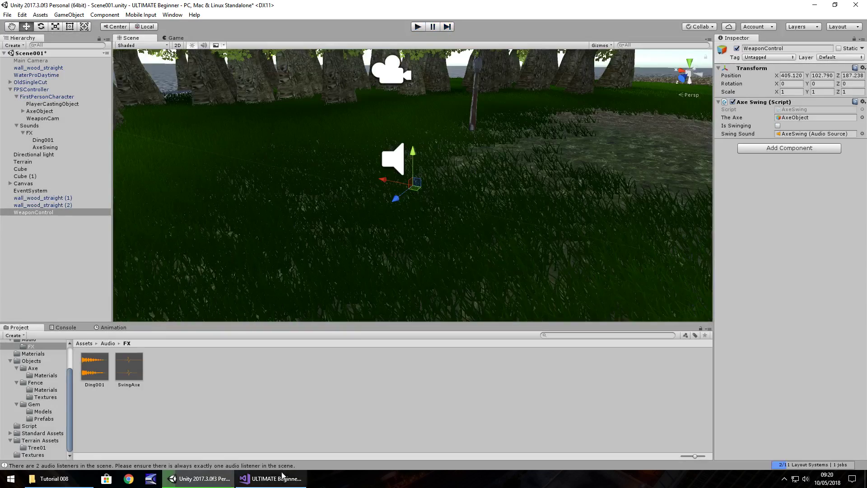
click(271, 479)
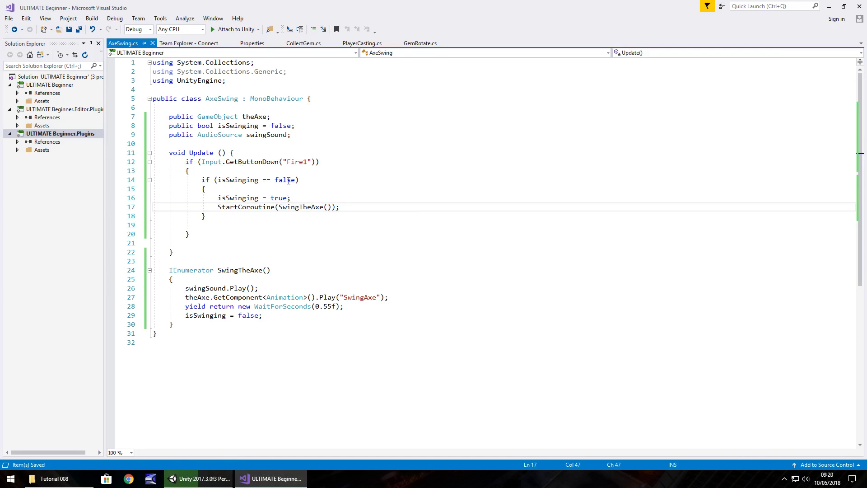
Undo the nested if (isSwinging == false) block, restoring the original swing lines.
key(ctrl+z)
key(ctrl+z)
key(ctrl+z)
key(ctrl+z)
key(ctrl+z)
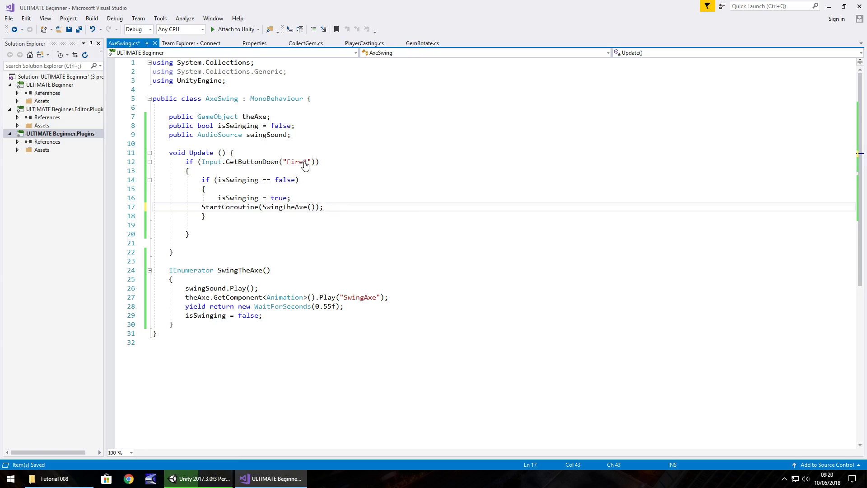
key(ctrl+z)
key(ctrl+z)
key(ctrl+z)
key(ctrl+z)
key(ctrl+z)
key(ctrl+z)
key(ctrl+z)
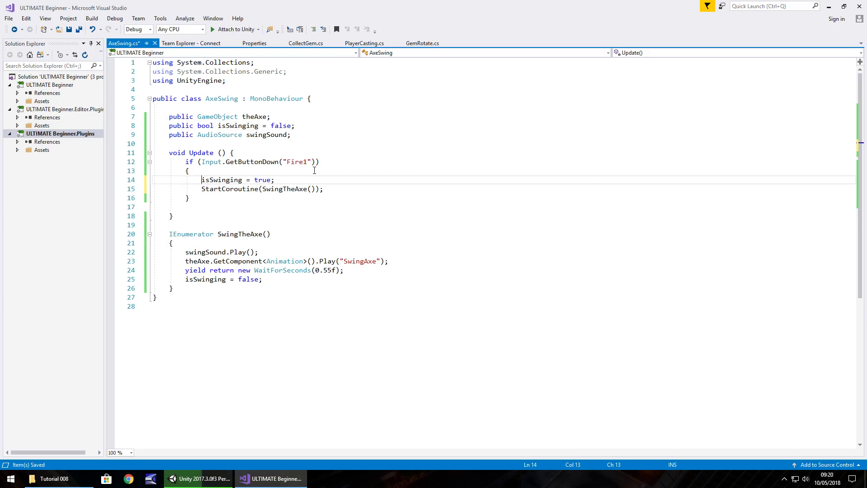
key(ctrl+z)
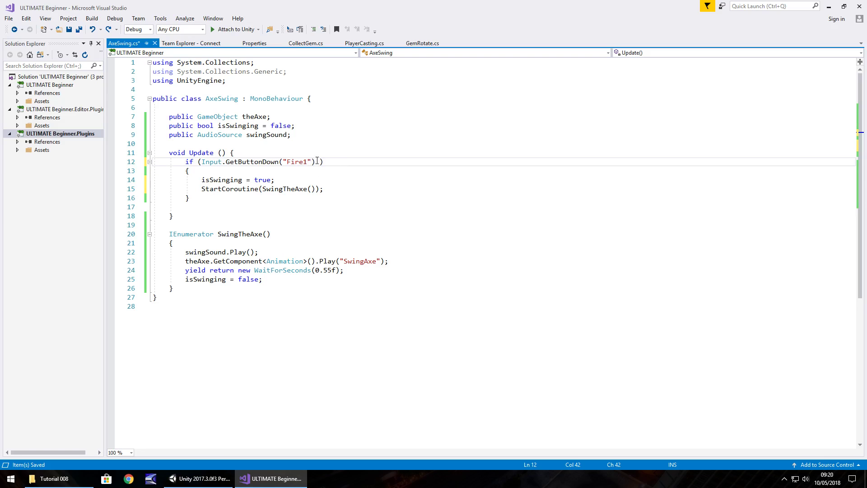
Append '&& isSwinging == false' to the line 12 Fire1 condition, save, and return to Unity.
text(&& )
text(isSwinging)
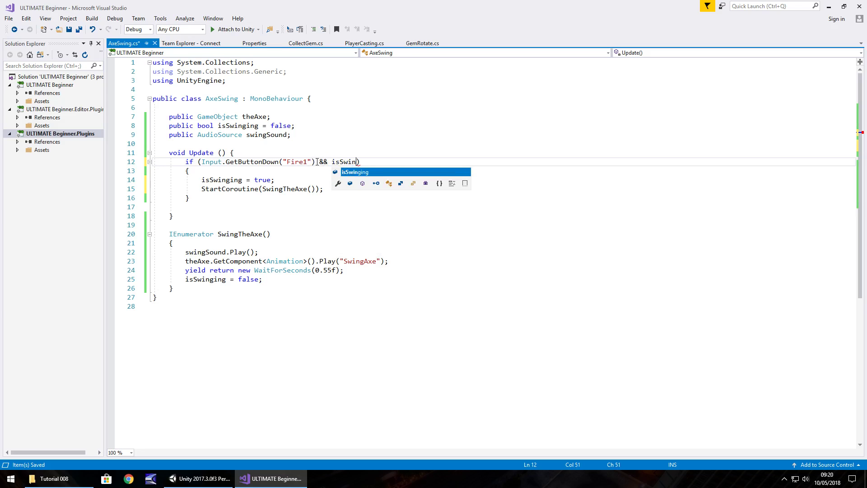
text( == )
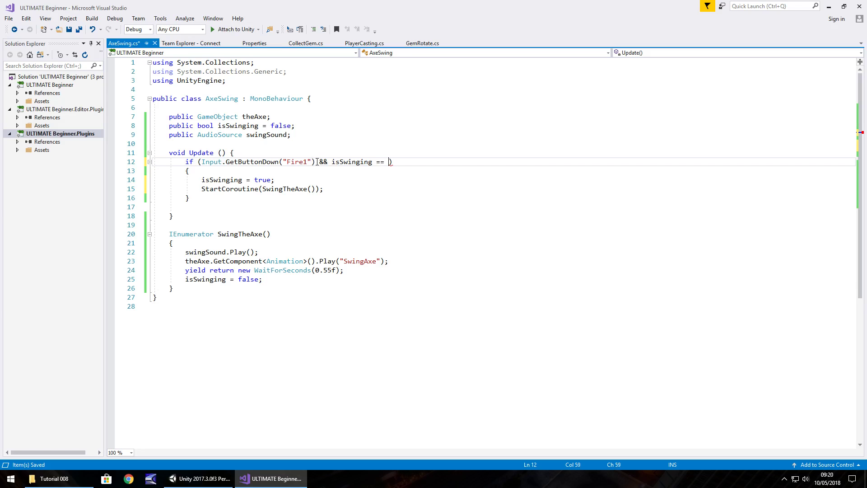
text(false)
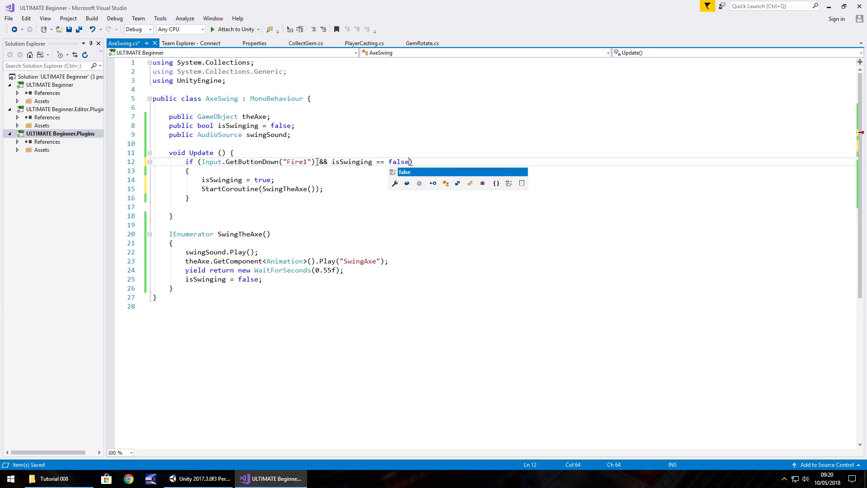
click(283, 188)
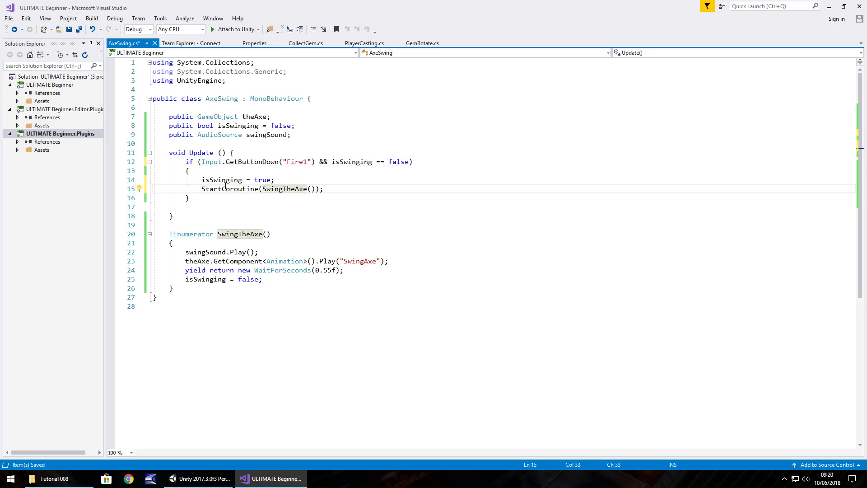
click(216, 171)
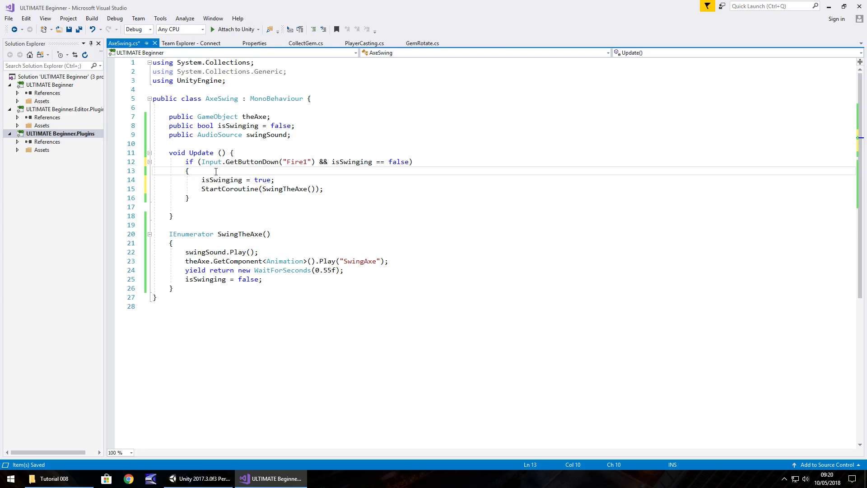
key(ctrl+s)
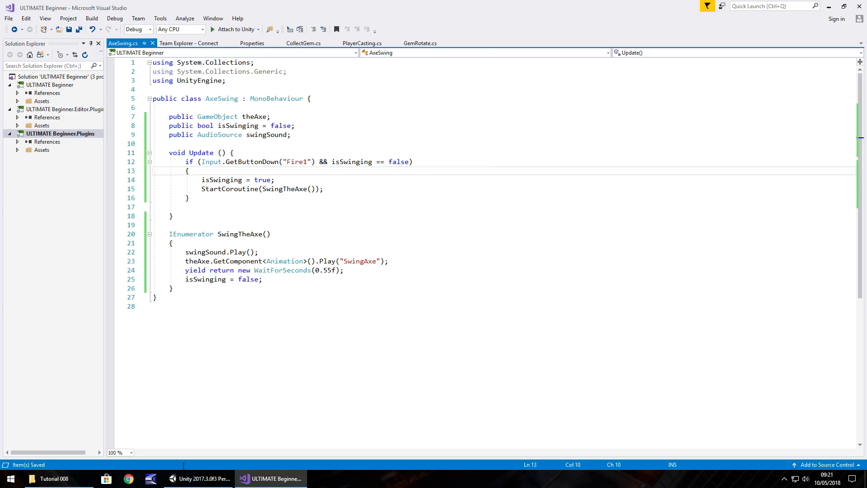
click(199, 478)
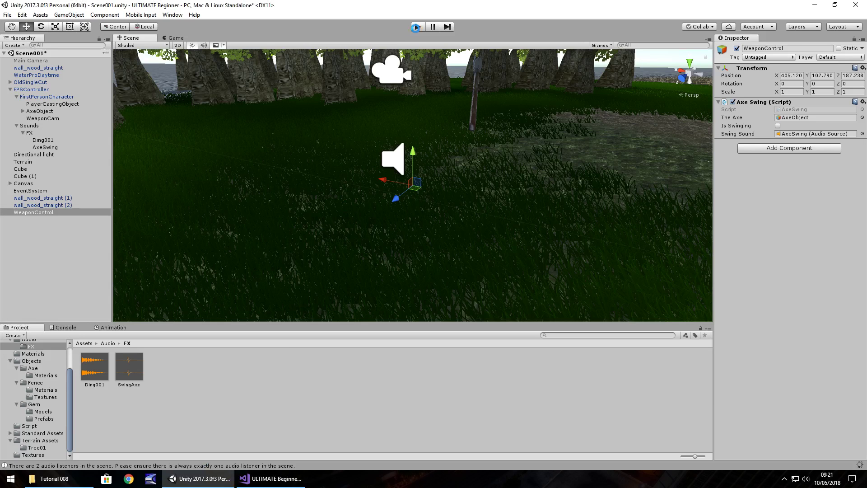
click(417, 29)
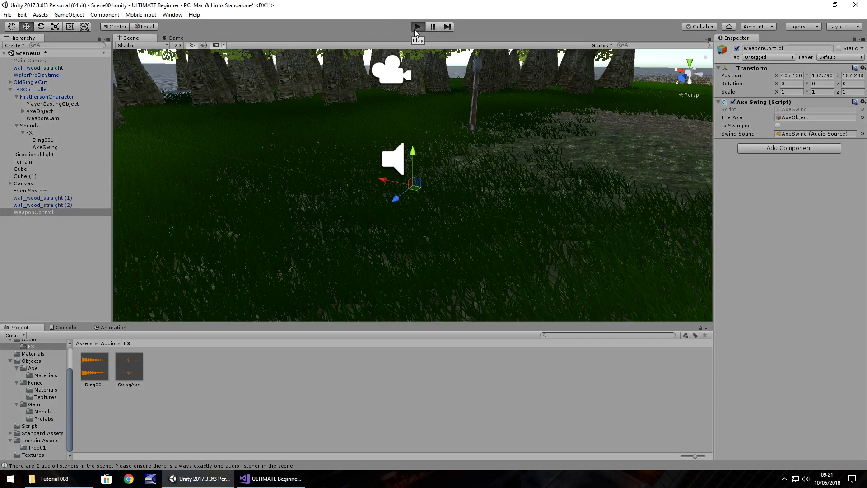
click(413, 185)
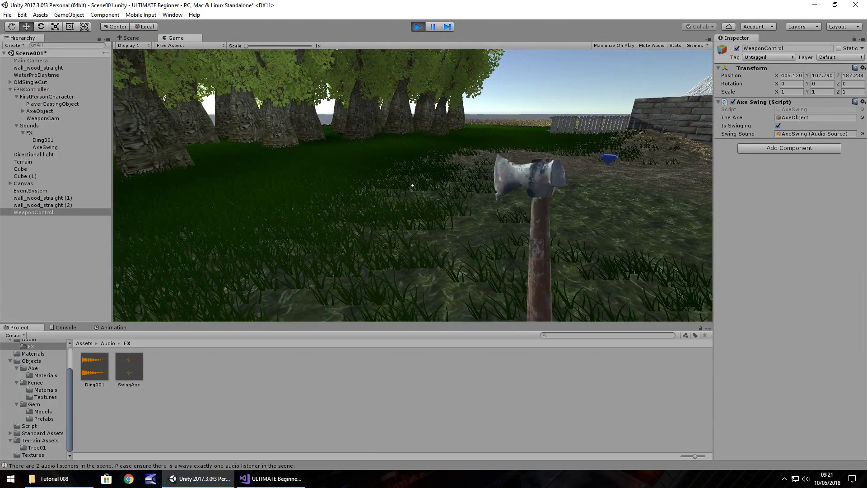
click(413, 185)
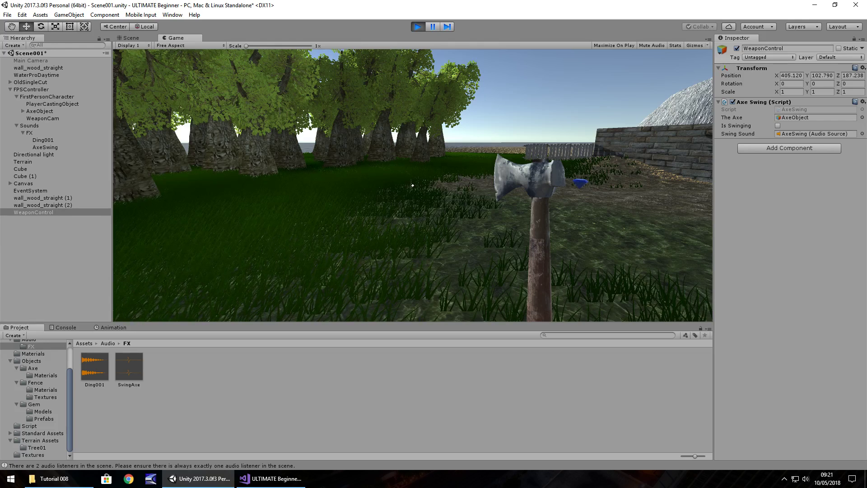
key(w)
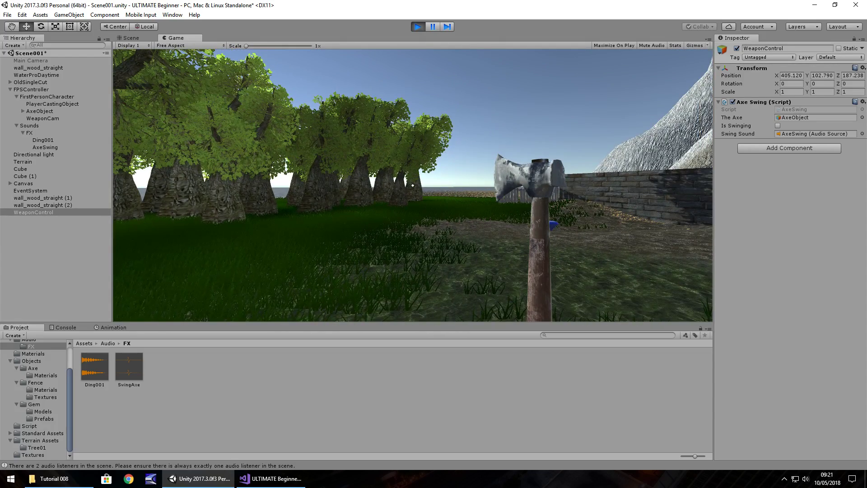
key(ctrl+p)
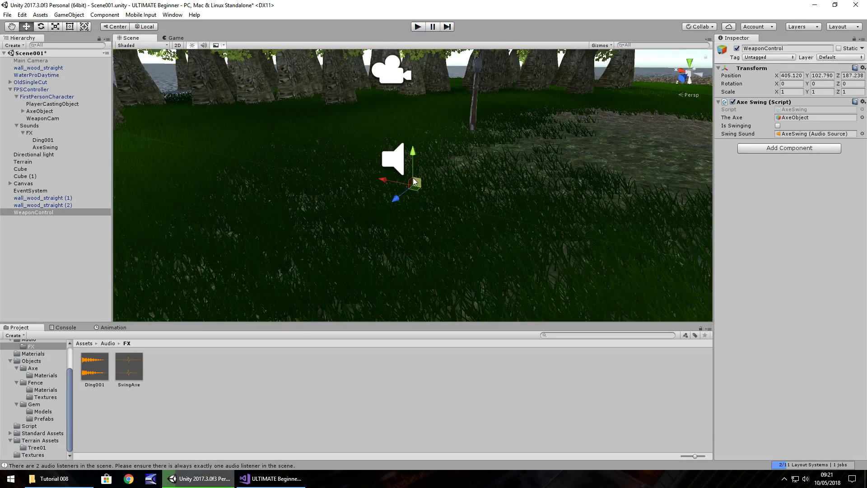